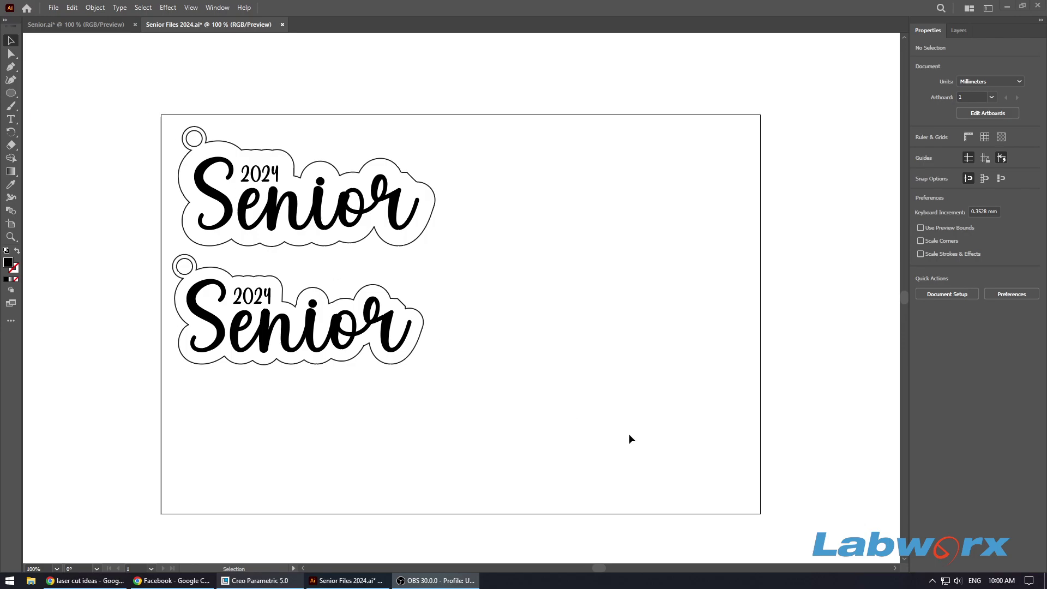
Select the two finished keychains and bring up the Facebook photo of Senior 2024 keyrings
drag(630, 436, 154, 322)
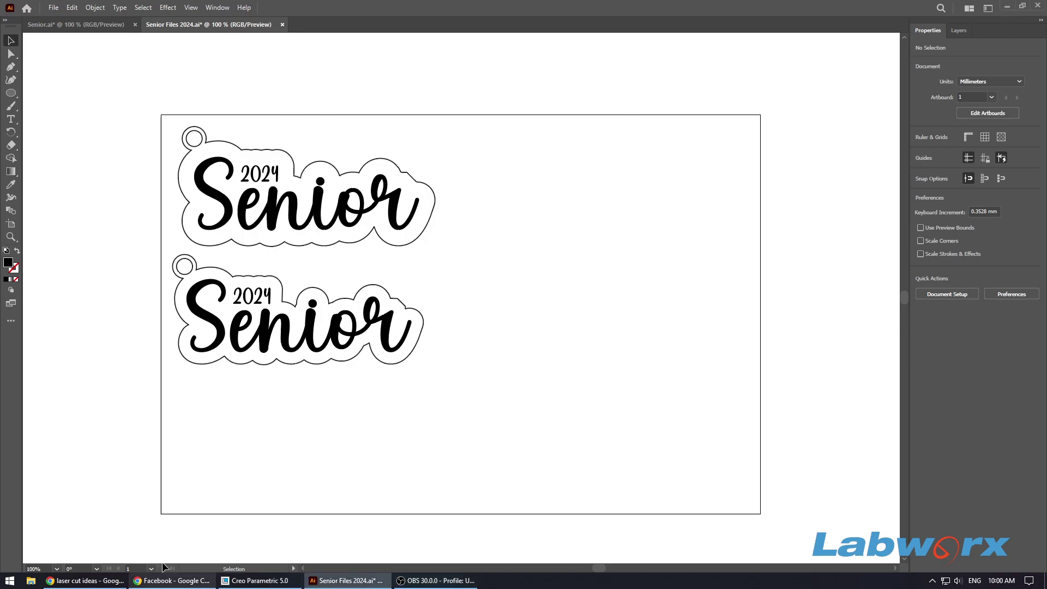
click(161, 579)
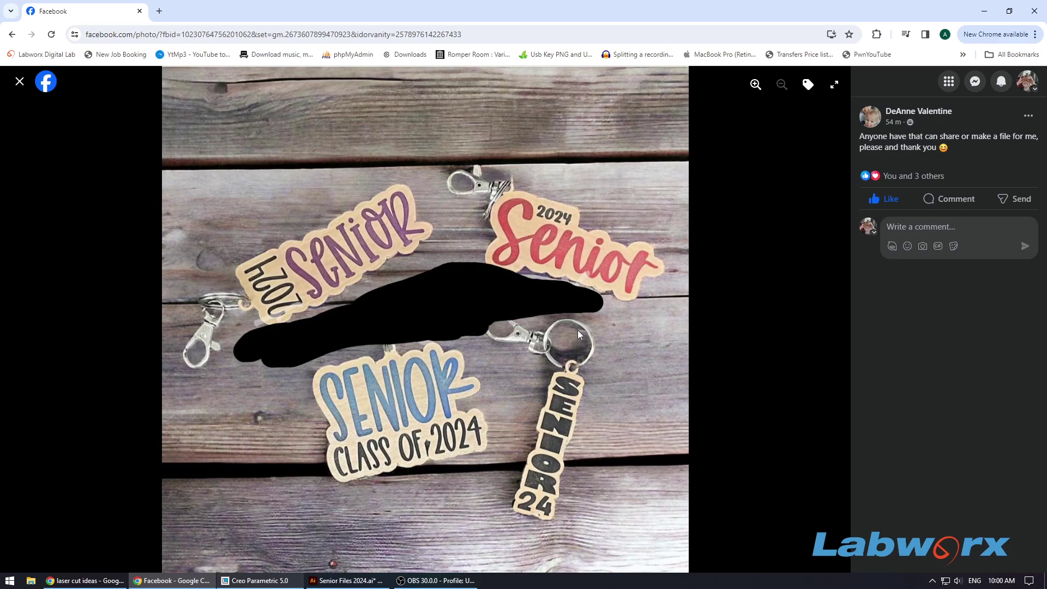
Return to Illustrator and type SENIOR as a new text object on the artboard
click(989, 10)
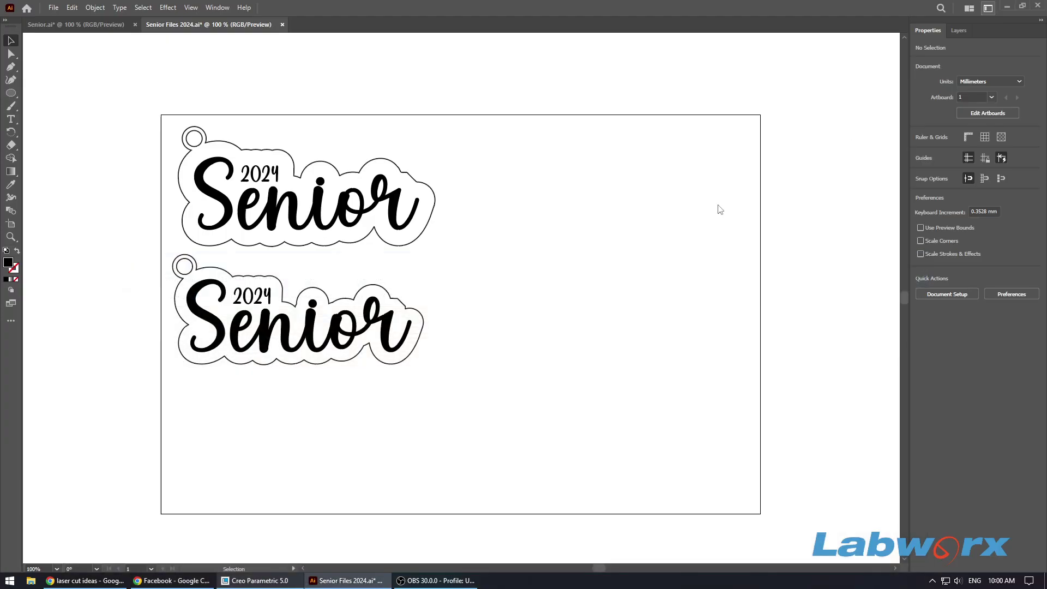
click(15, 119)
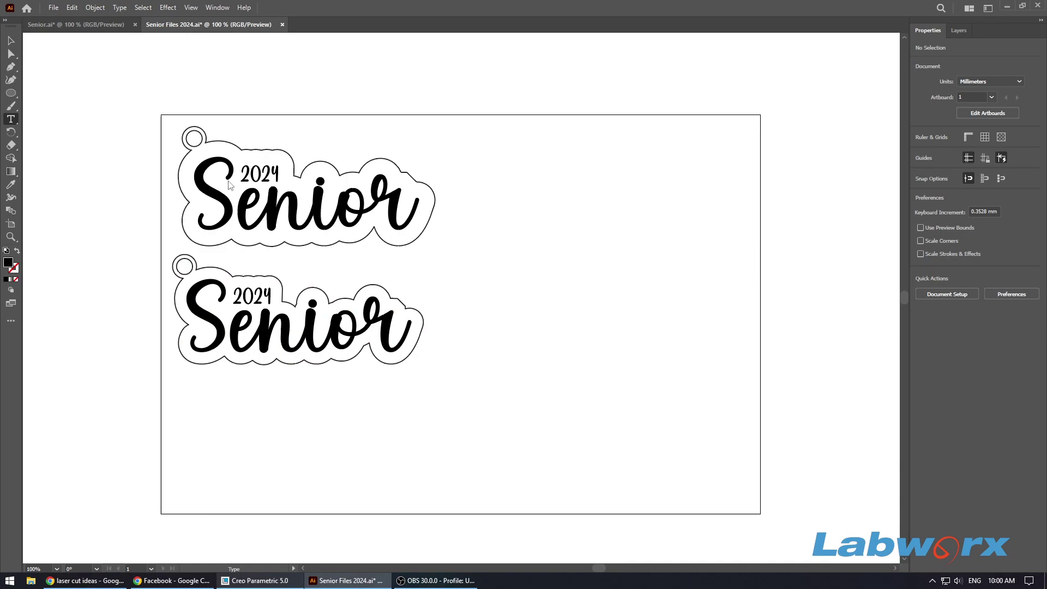
click(539, 312)
text(SEN)
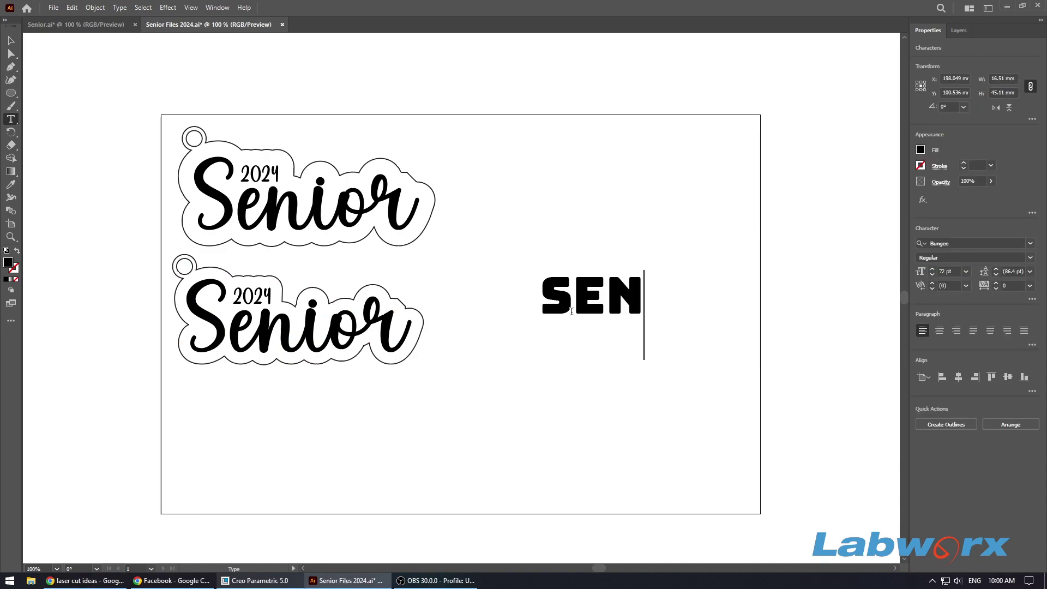
text(IOR)
Set the SENIOR text to the Limited font at 150 pt
double_click(573, 310)
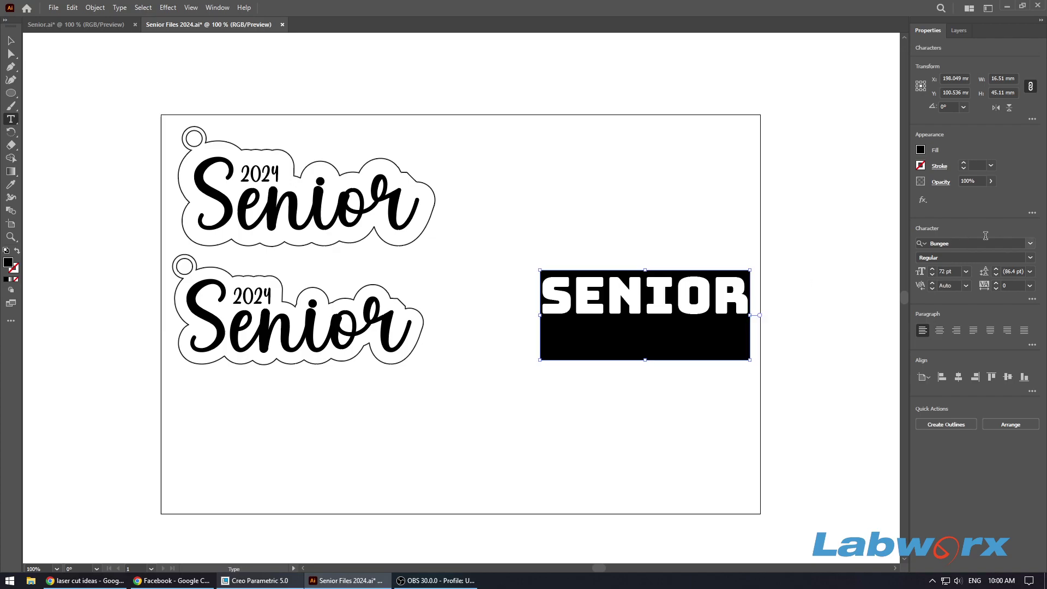
click(998, 247)
text(Limited)
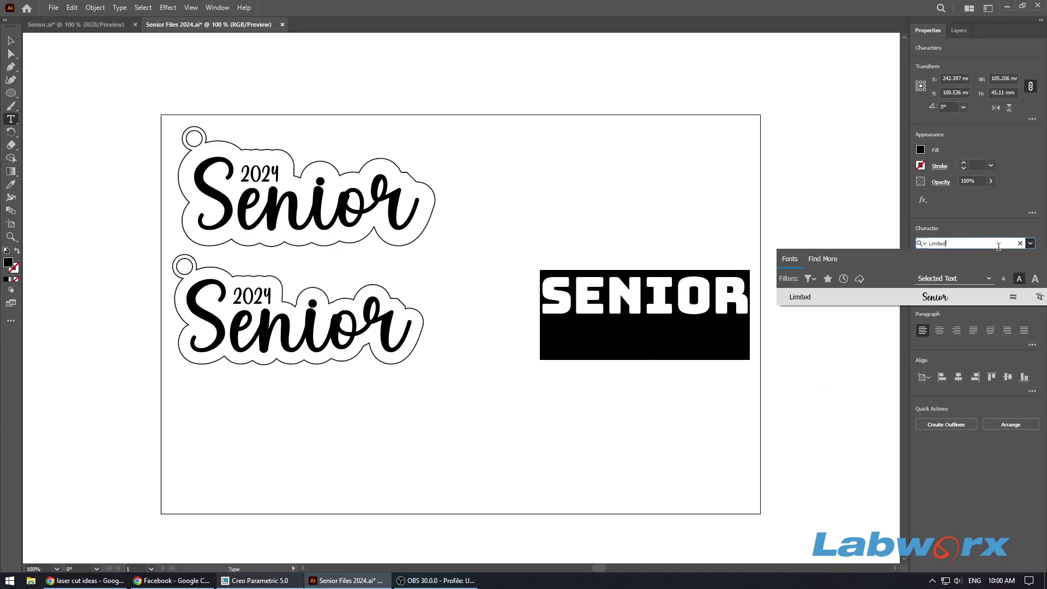
key(Return)
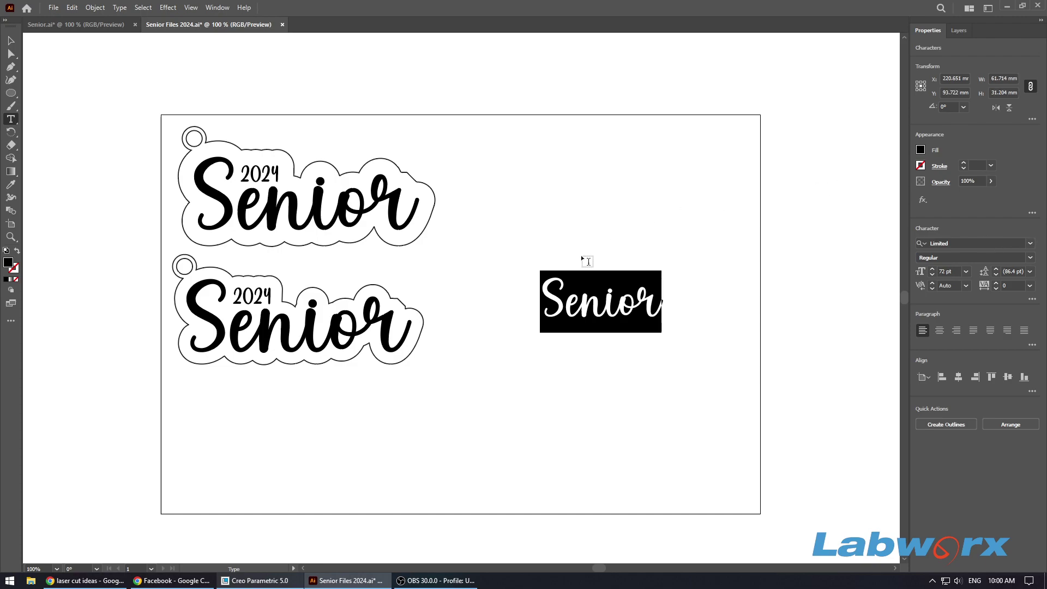
click(966, 271)
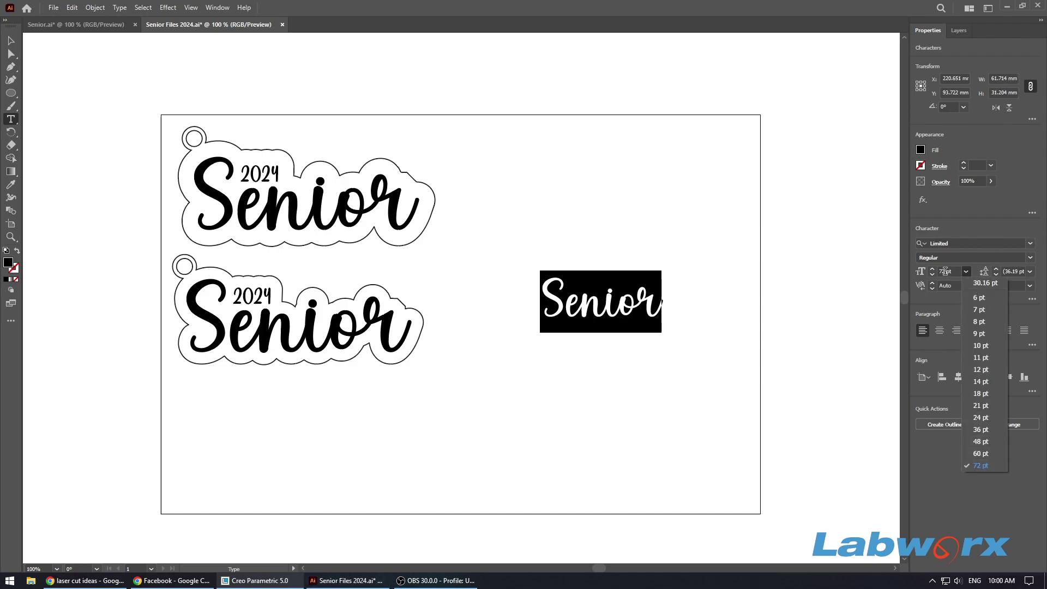
click(985, 283)
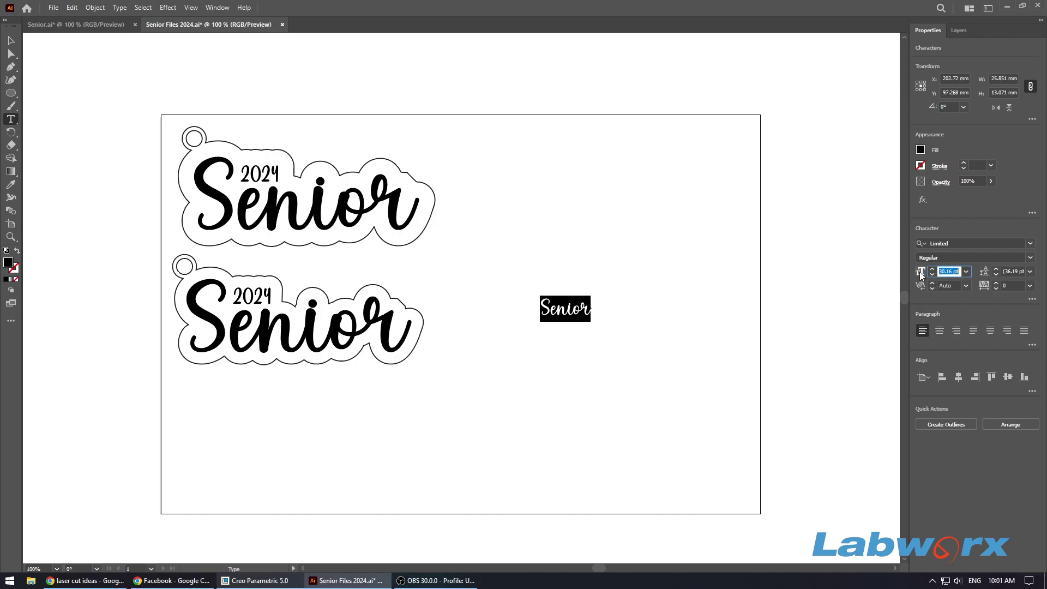
text(150)
key(Return)
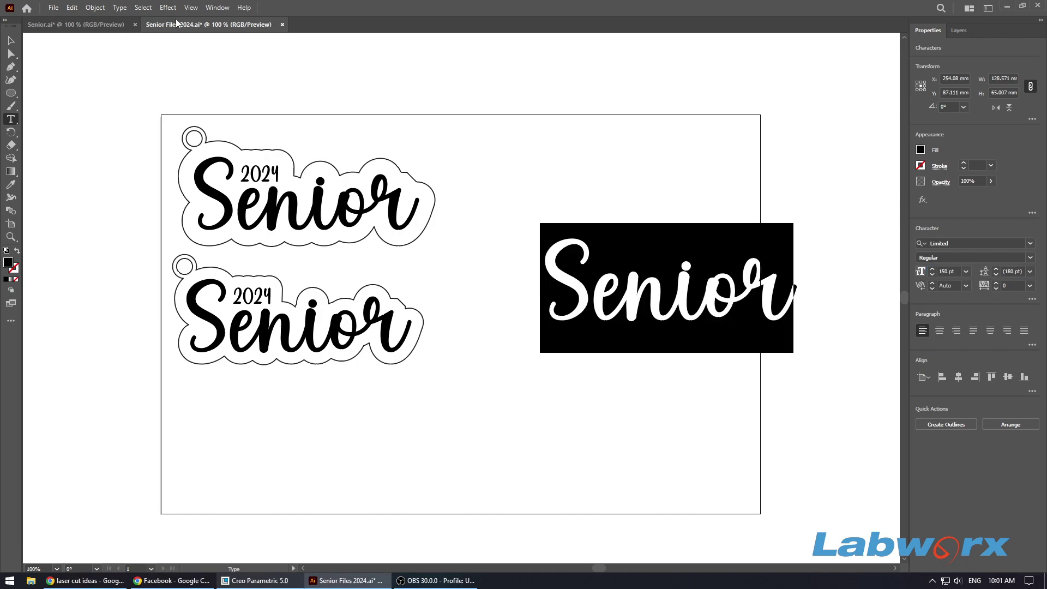
Move the Senior text down to the lower right of the artboard
click(11, 40)
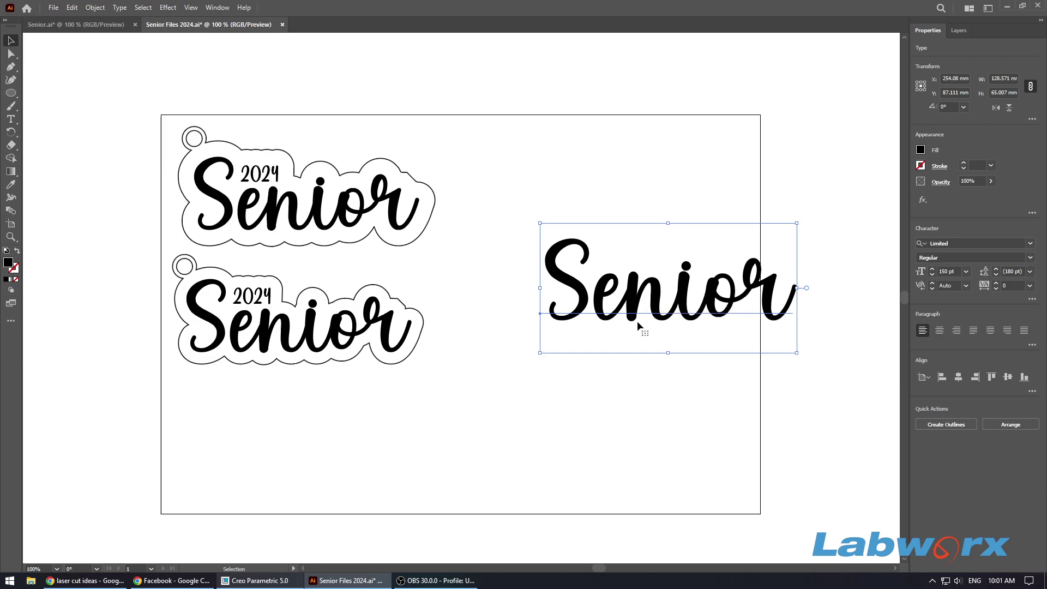
drag(679, 314, 669, 459)
scroll(411, 358, down, 2)
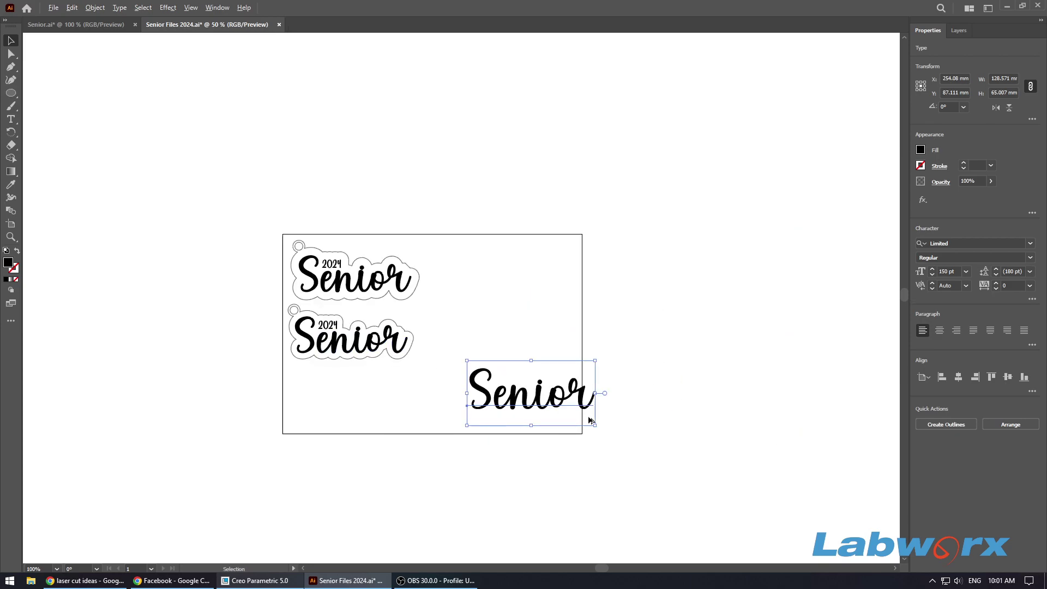
Type 2024 as a new text object above the Senior lettering
scroll(588, 418, up, 2)
click(92, 119)
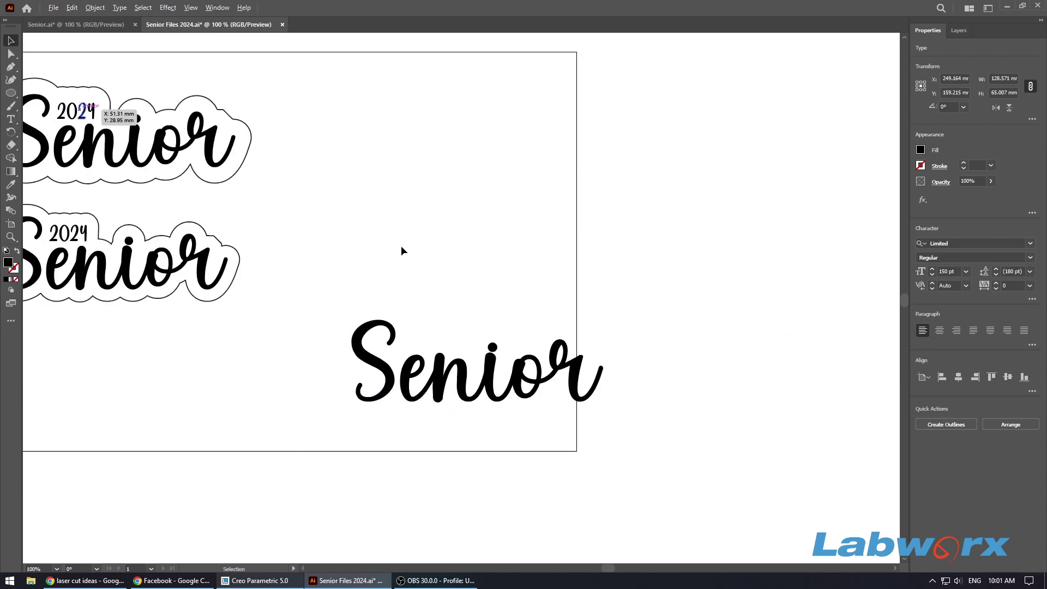
click(7, 118)
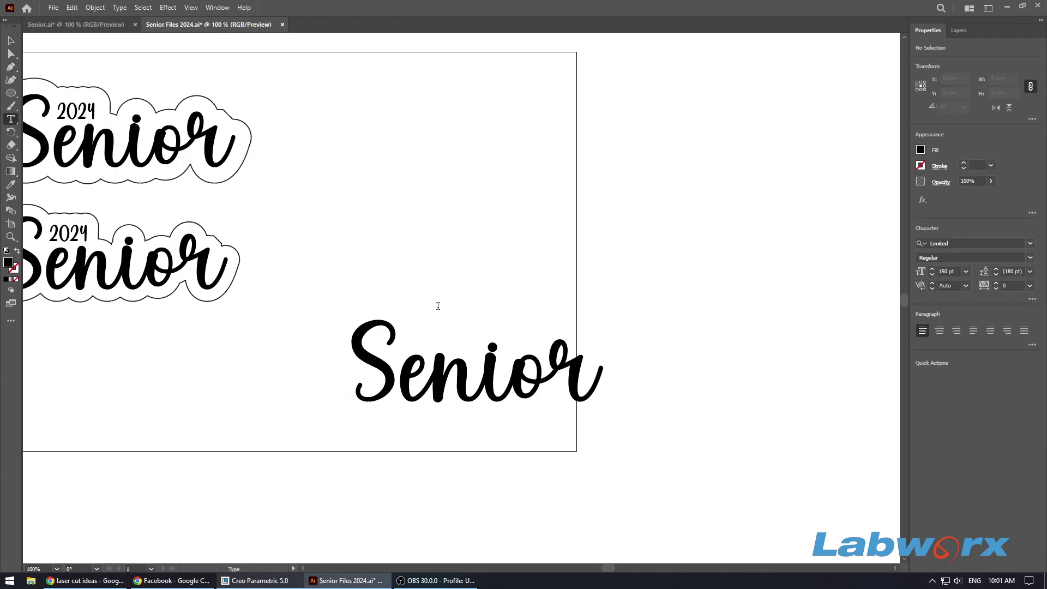
click(462, 307)
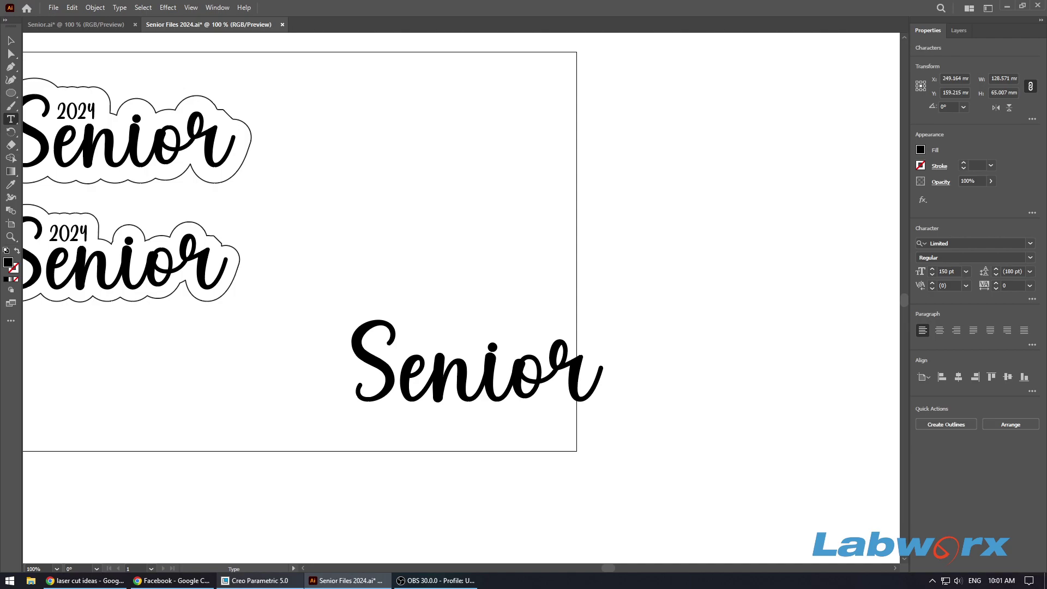
key(Escape)
click(452, 262)
text(2024)
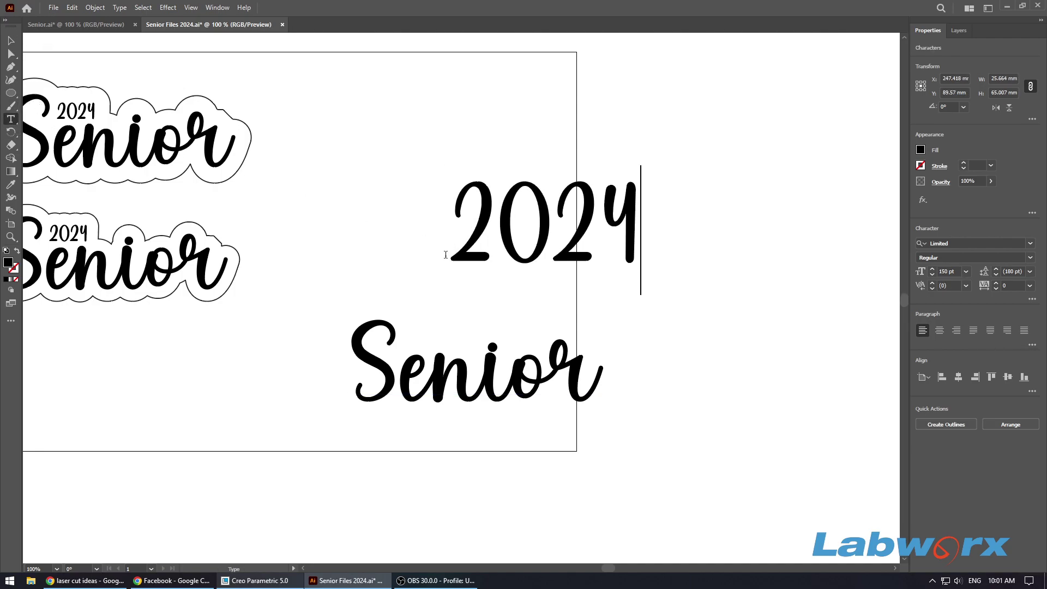
Size 2024 to 24 pt, place it just above Senior, and select both texts
key(ctrl+a)
click(966, 271)
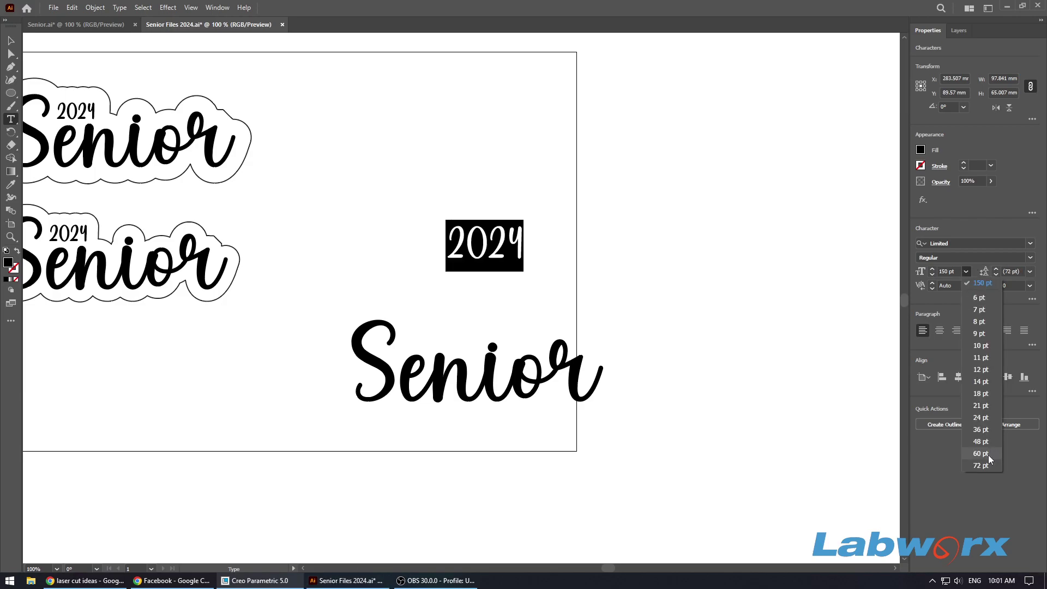
click(986, 420)
click(7, 39)
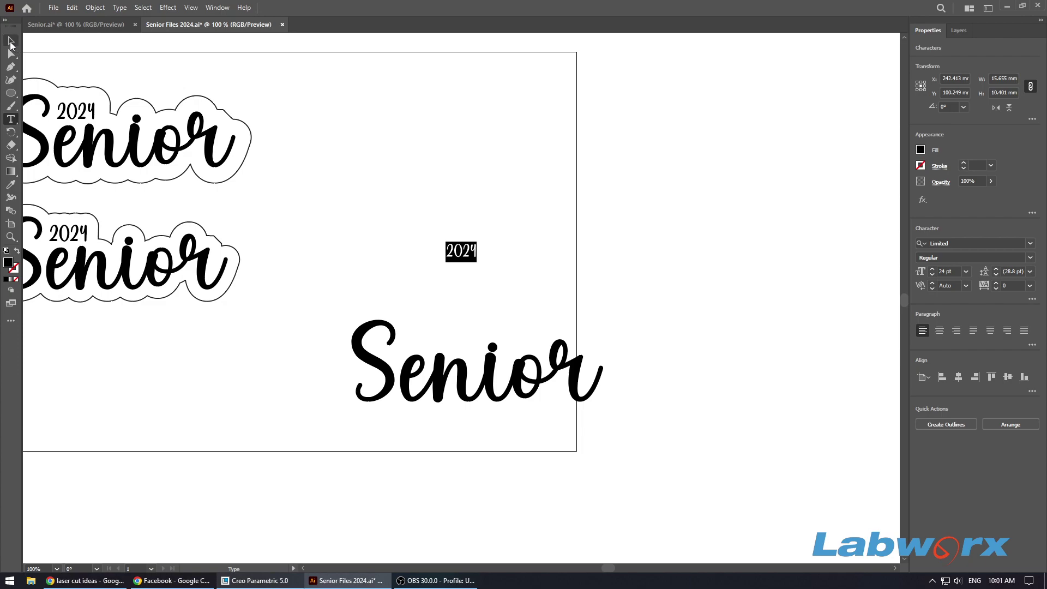
drag(468, 262, 441, 341)
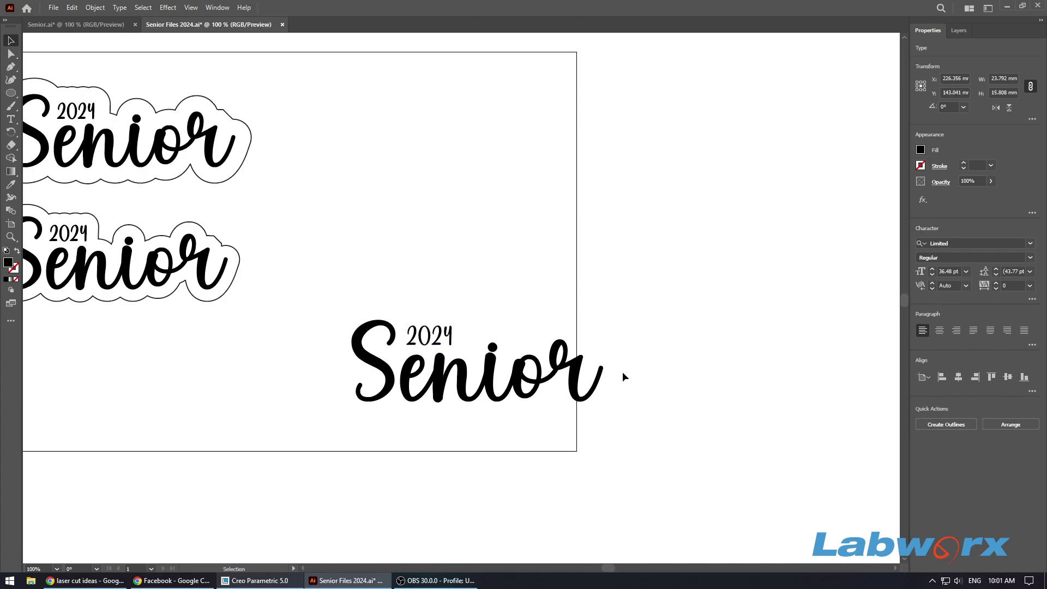
drag(307, 293, 621, 456)
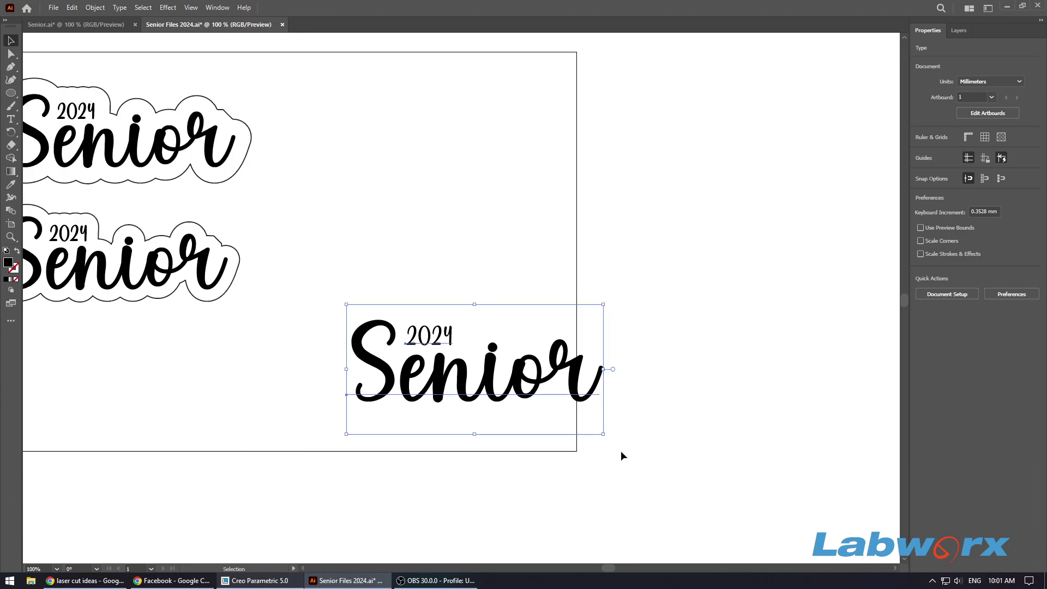
Group 2024 and Senior together and shift the group slightly right
click(102, 8)
click(112, 61)
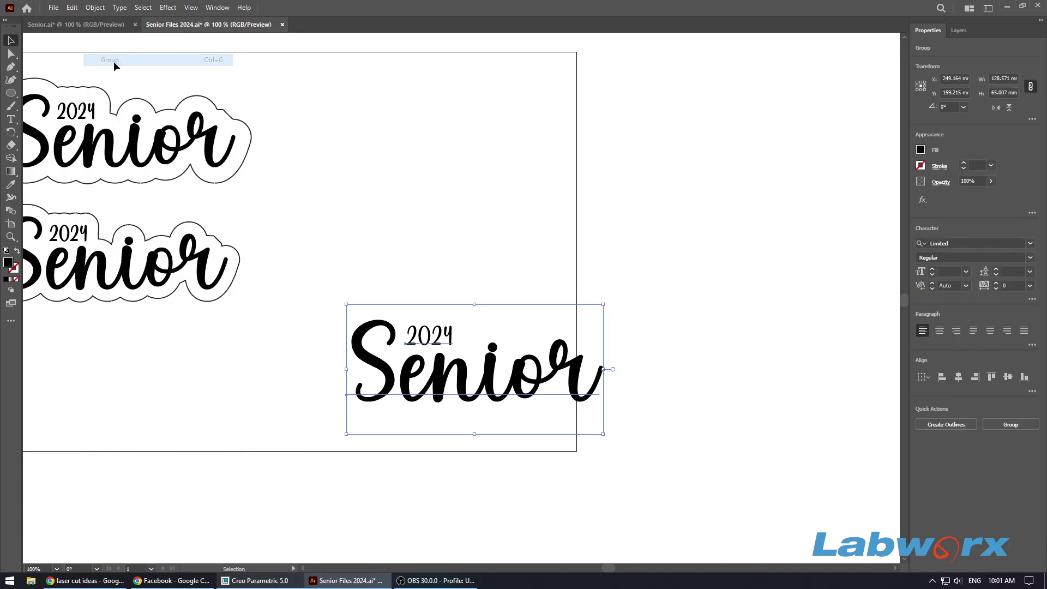
click(95, 8)
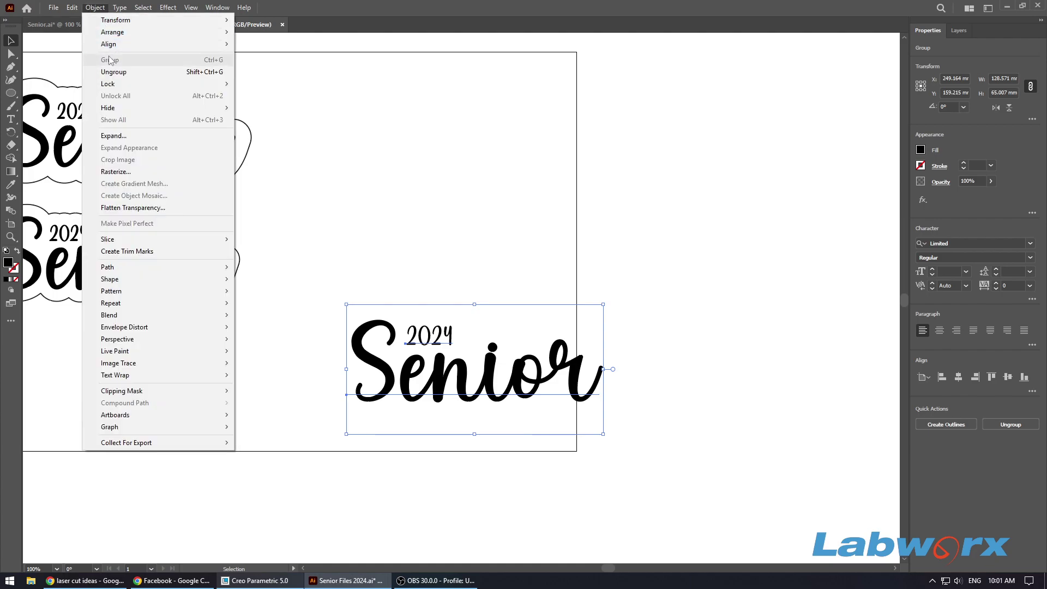
key(Escape)
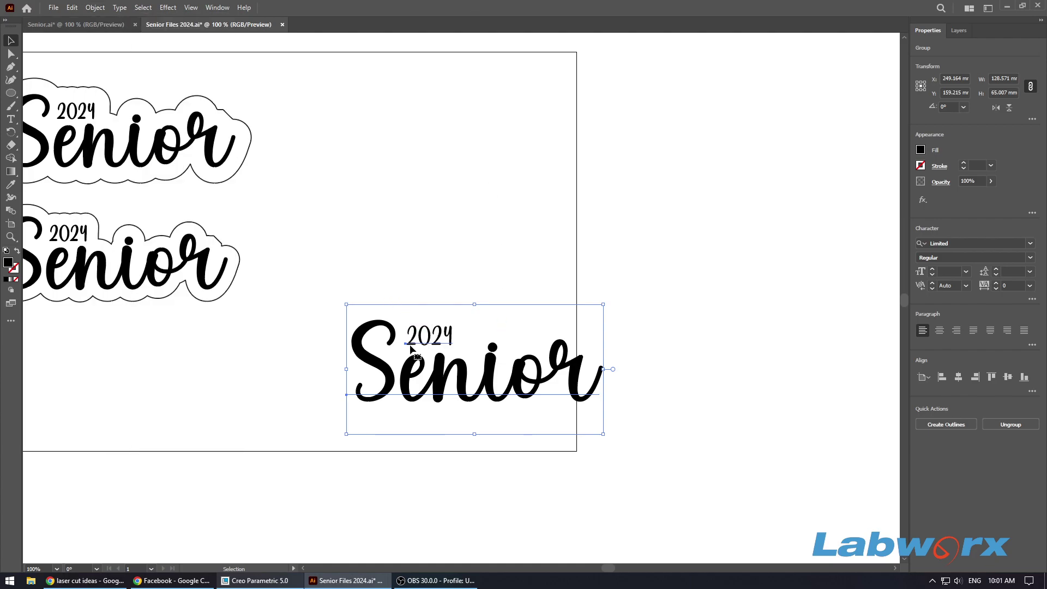
drag(423, 389, 456, 383)
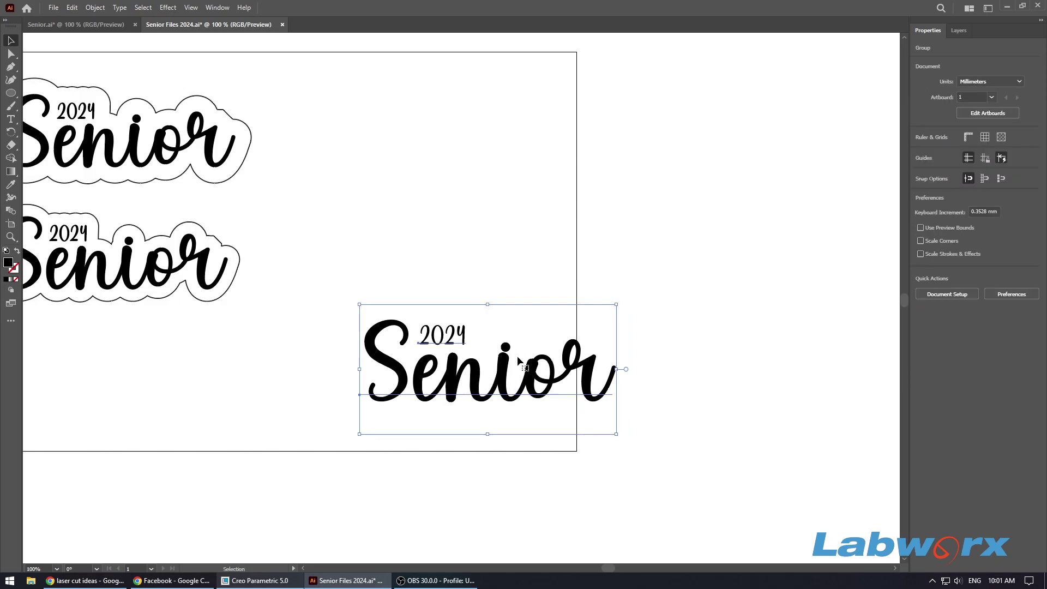
Add a new 1 pt stroke to the Senior group in the Appearance panel
click(220, 9)
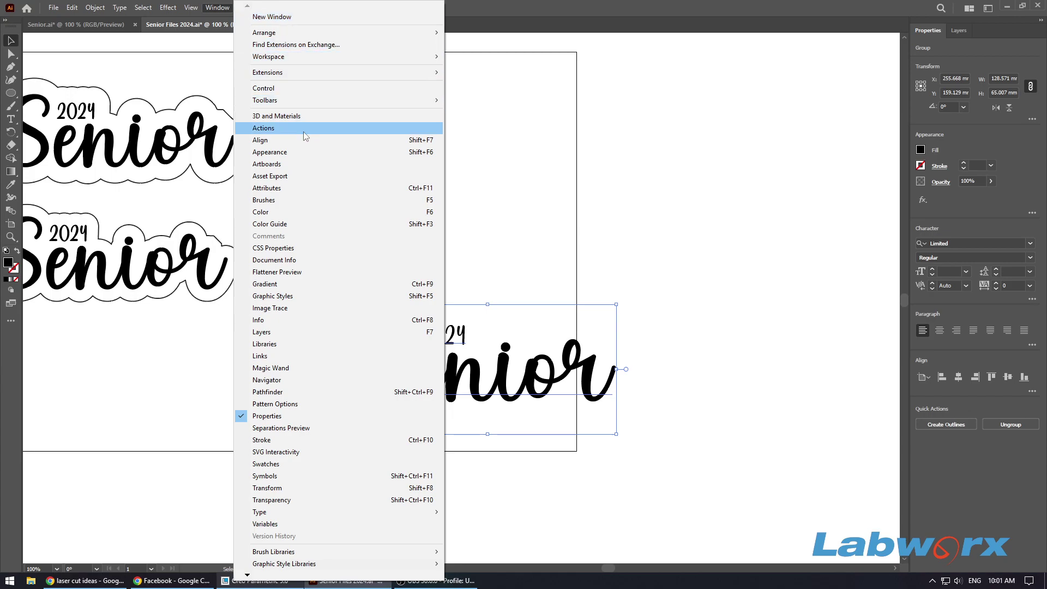
click(306, 153)
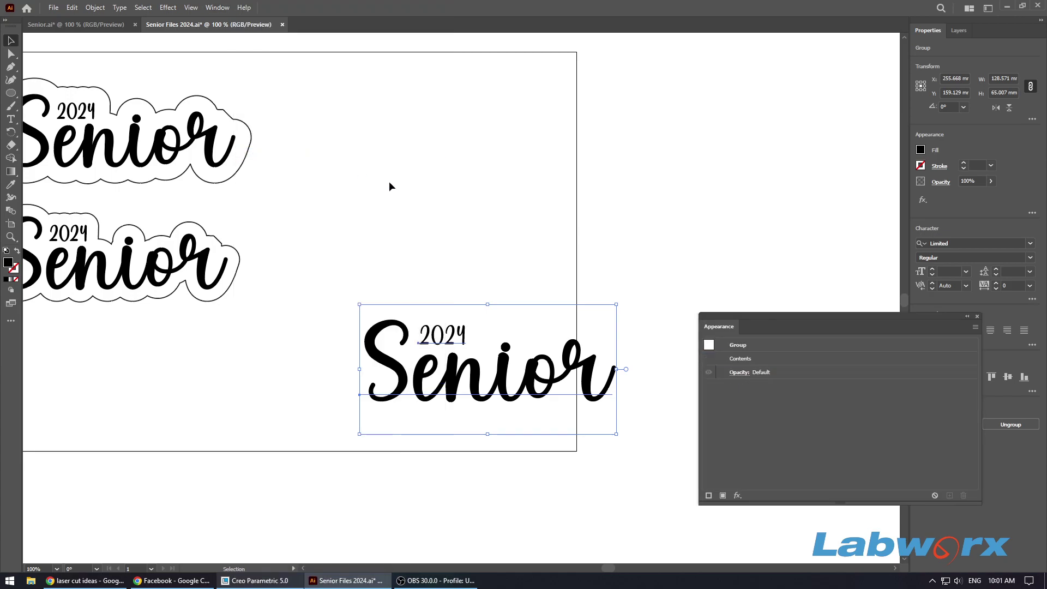
click(614, 318)
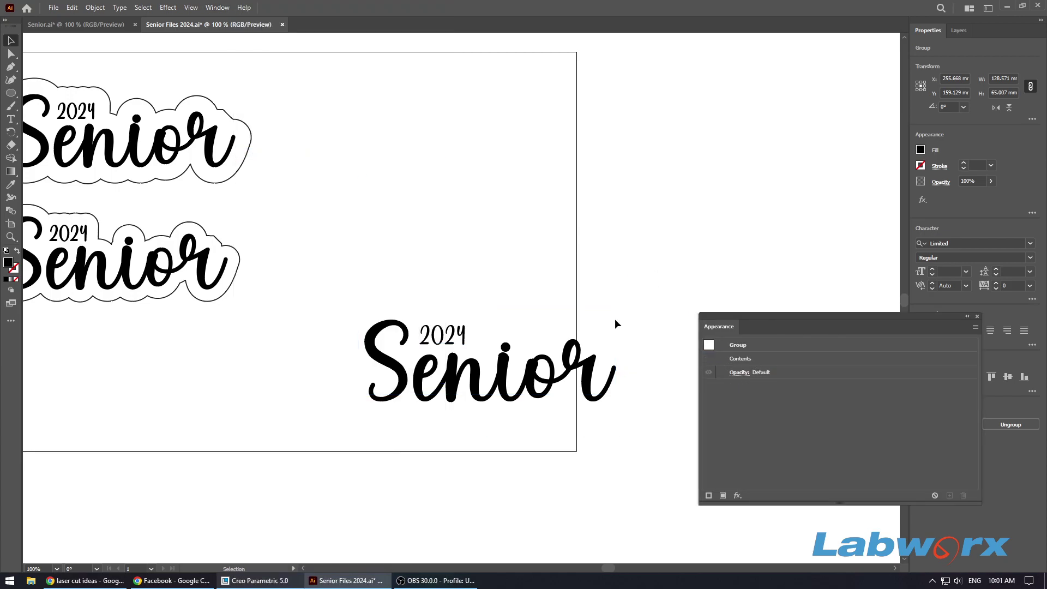
click(584, 372)
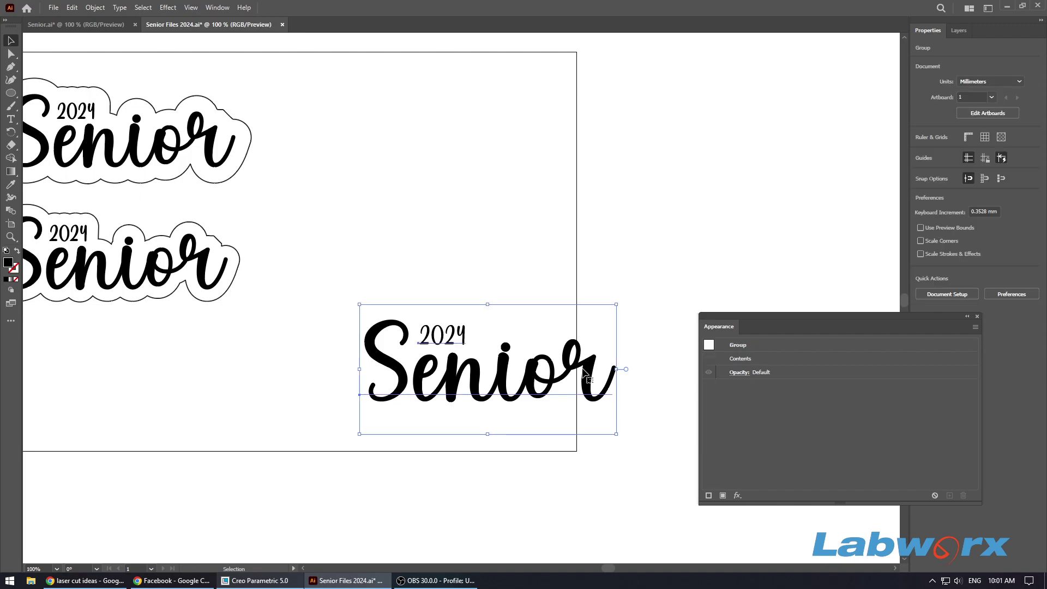
click(975, 327)
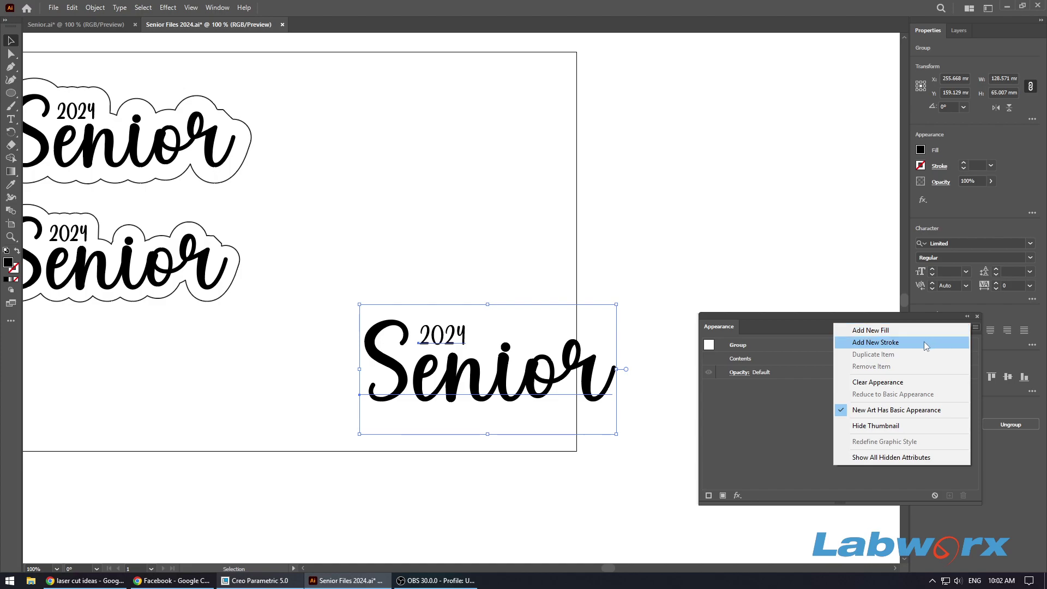
click(895, 344)
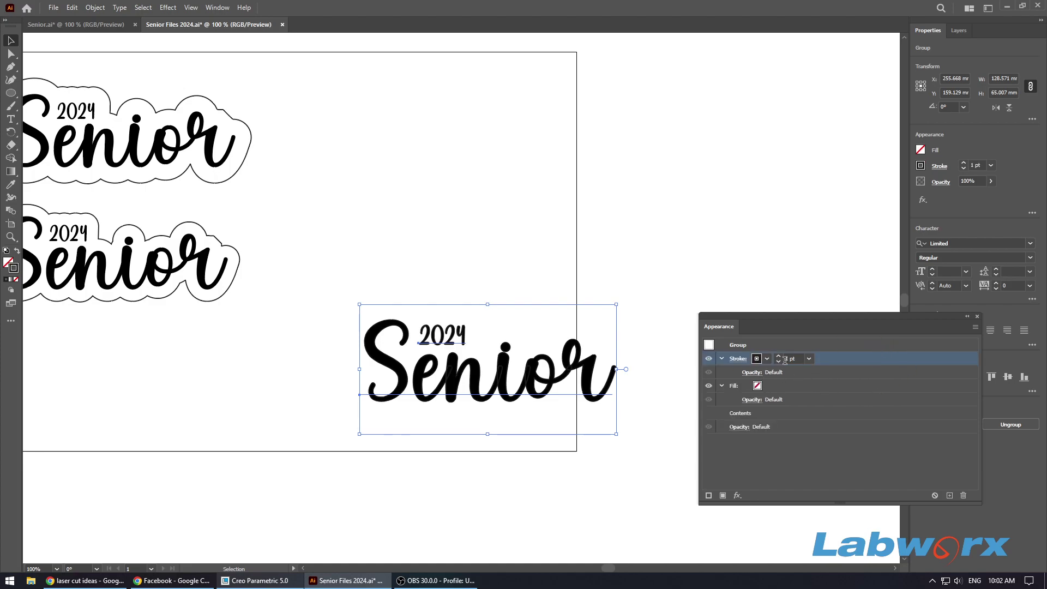
Apply a 6 mm Offset Path effect to the group's new stroke
click(738, 495)
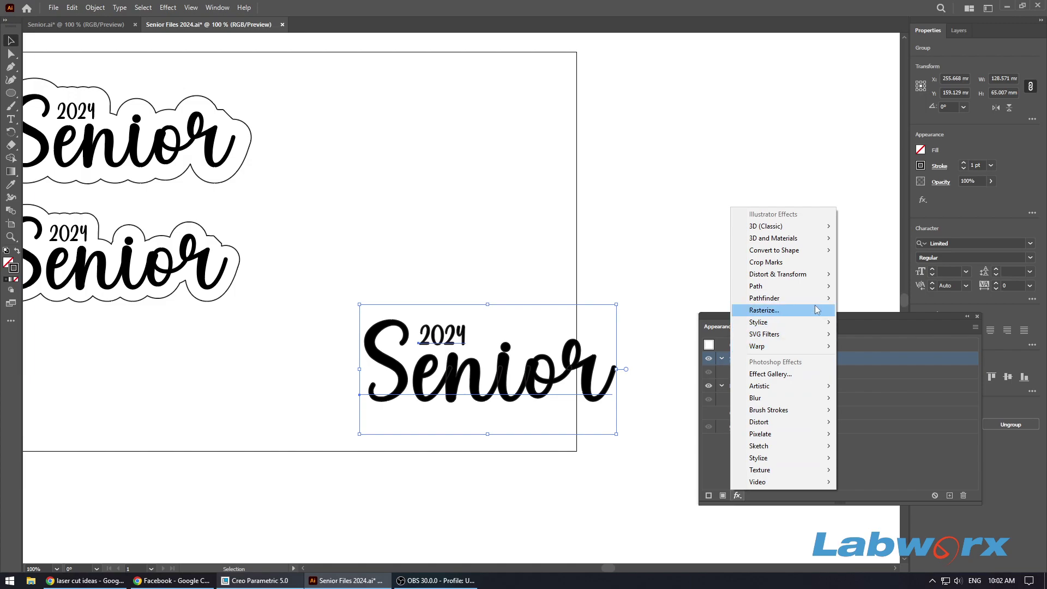
mouse_move(817, 291)
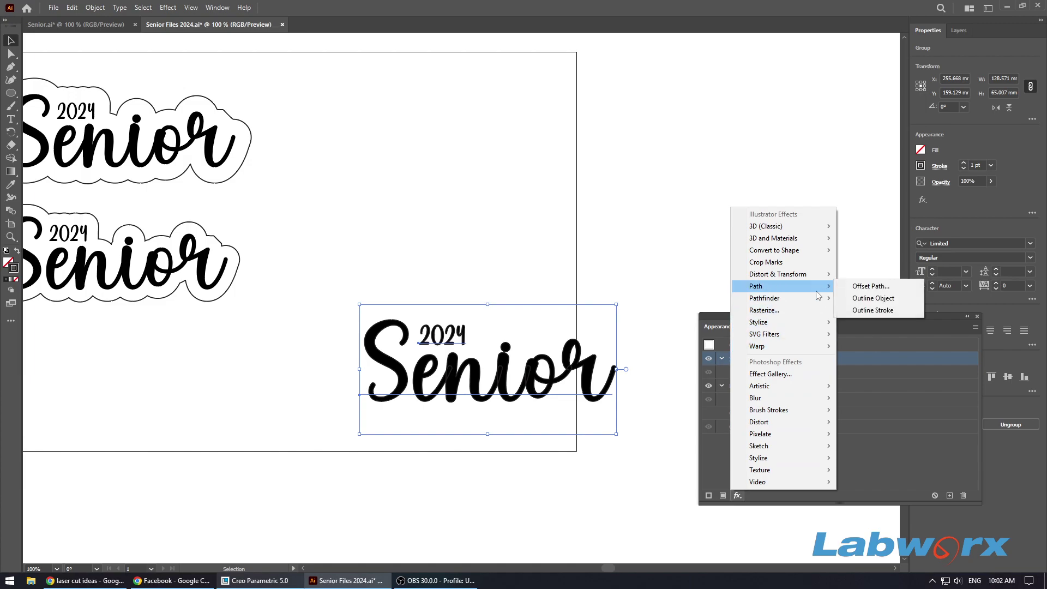
click(860, 287)
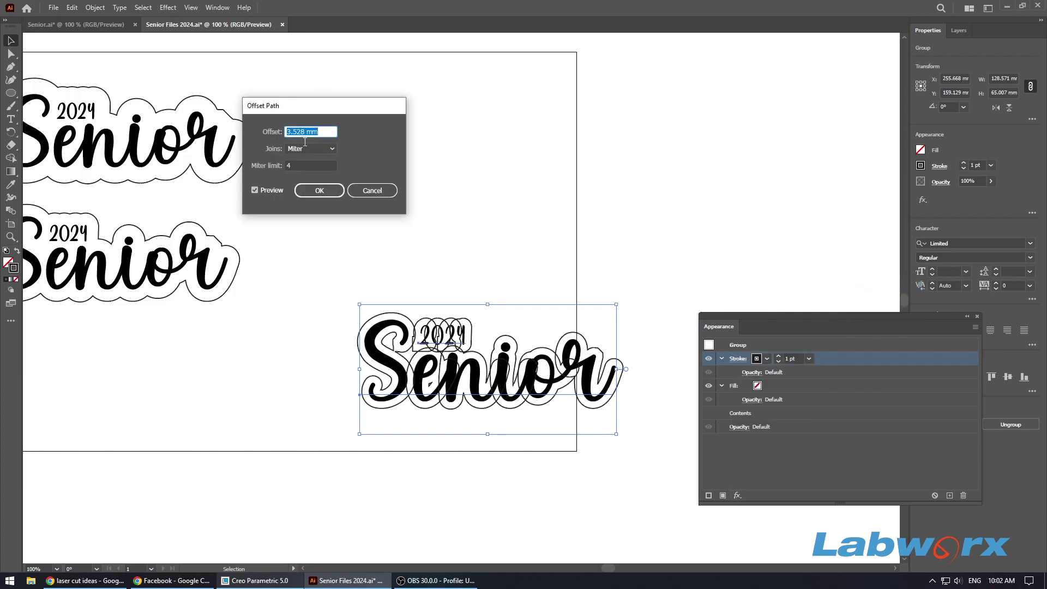
drag(357, 116, 481, 133)
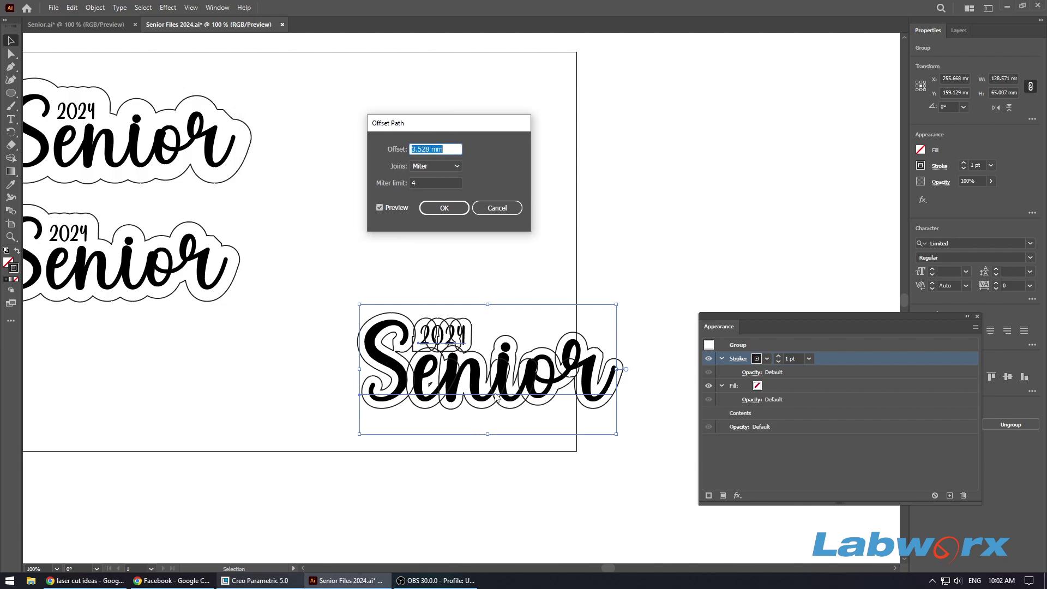
drag(416, 127, 443, 159)
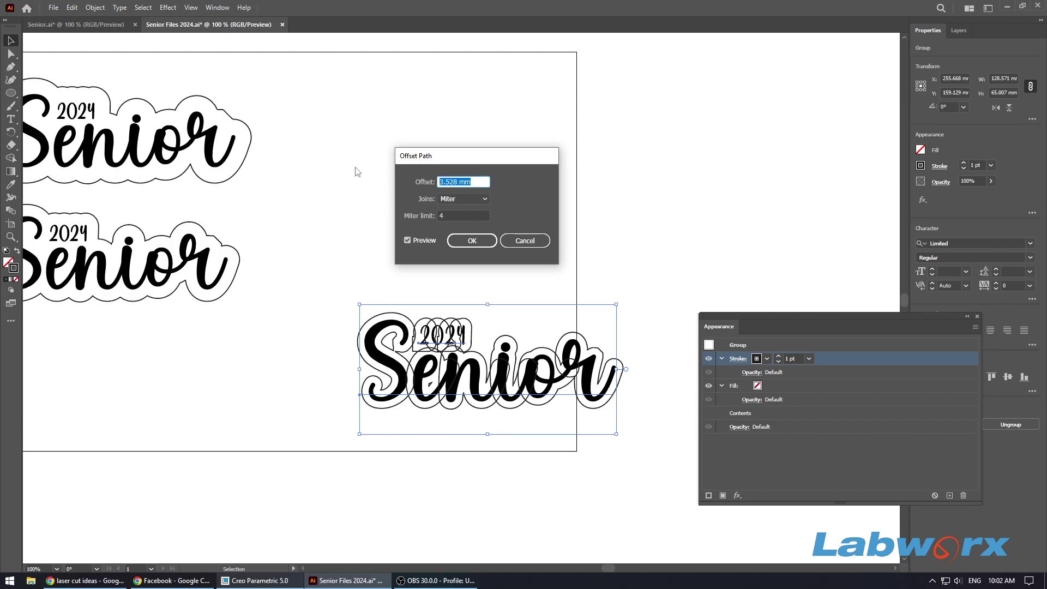
text(6)
click(485, 239)
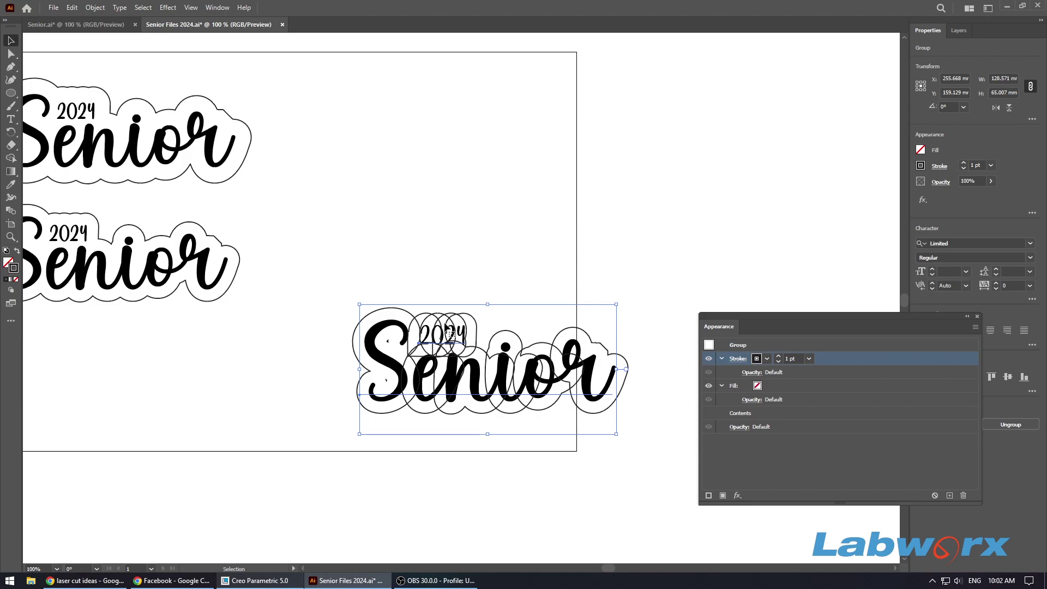
key(ctrl+plus)
scroll(253, 311, down, 3)
scroll(368, 336, up, 3)
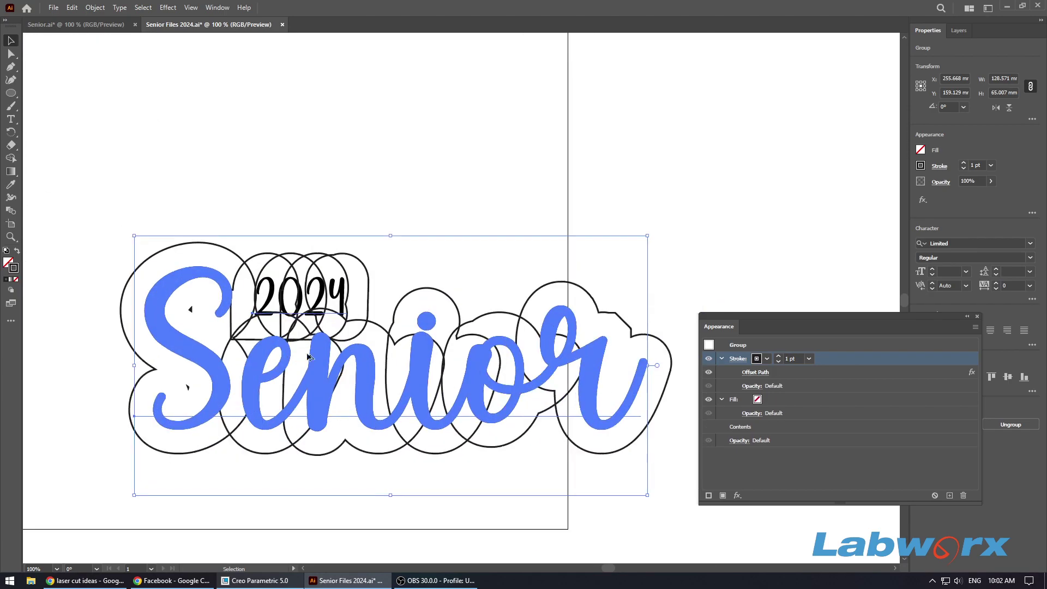
scroll(368, 336, down, 1)
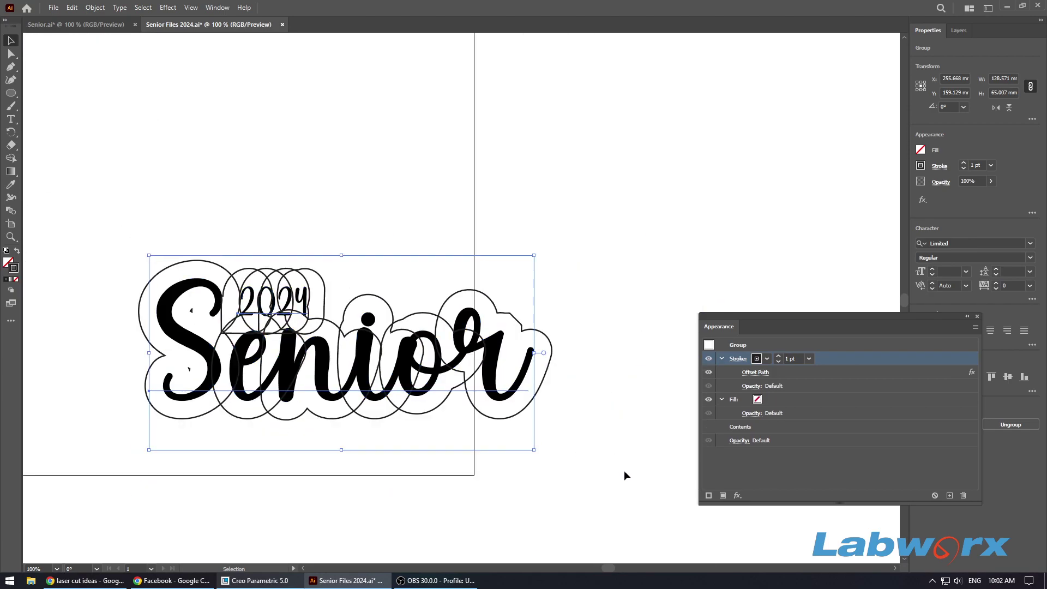
Apply a Pathfinder Add effect to fuse the offset outlines into one contour
click(737, 495)
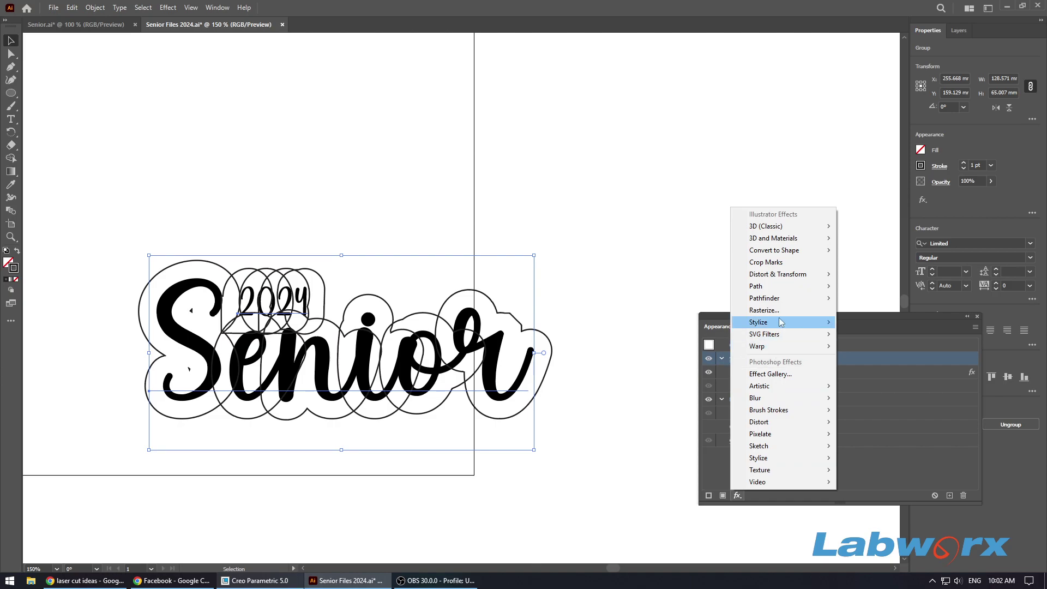
mouse_move(787, 306)
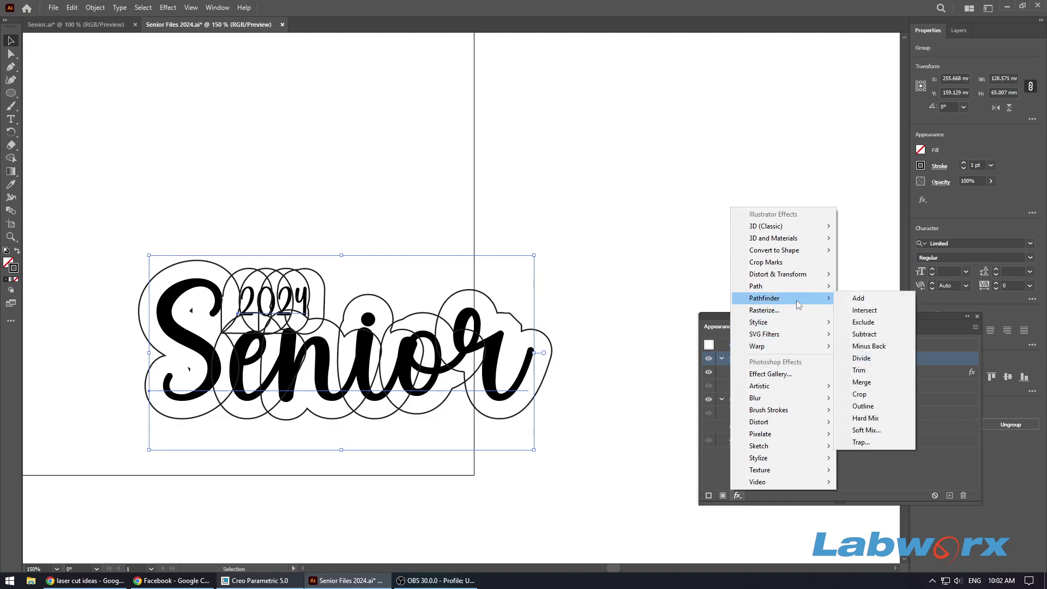
click(858, 298)
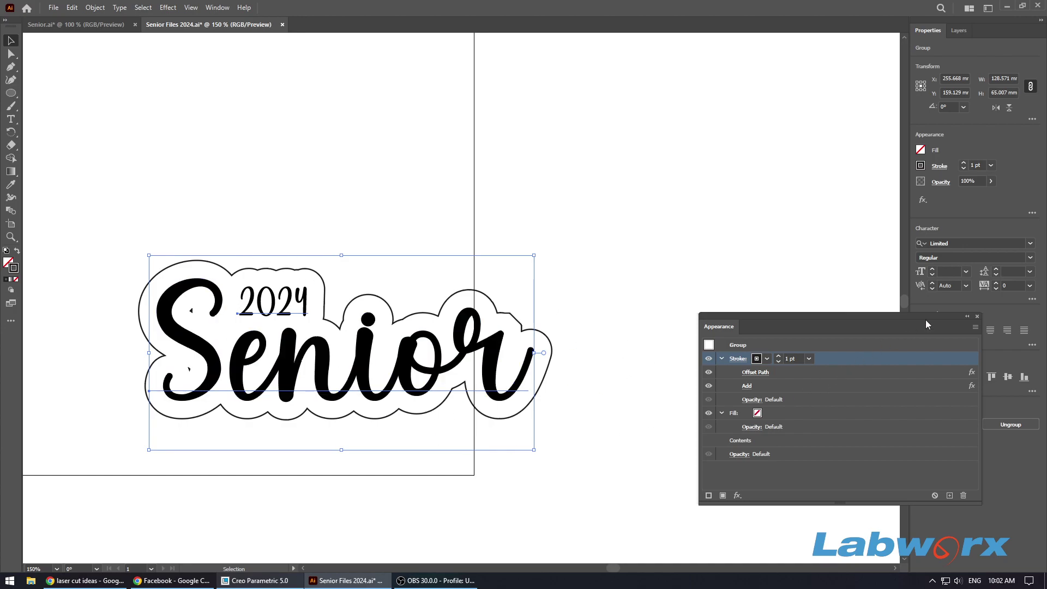
click(978, 316)
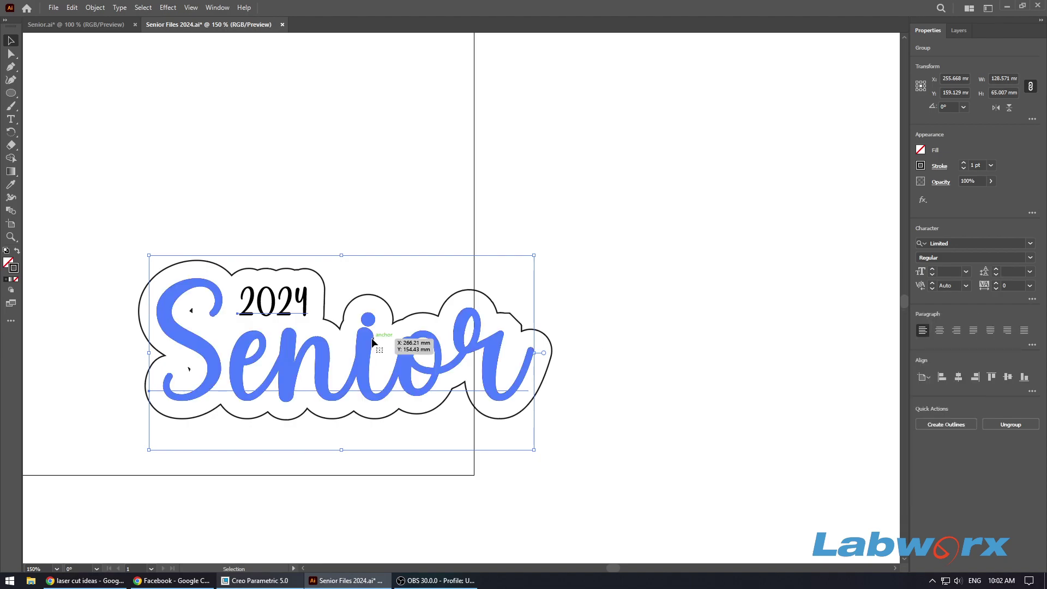
click(723, 437)
key(ctrl+z)
key(ctrl+z)
key(ctrl+z)
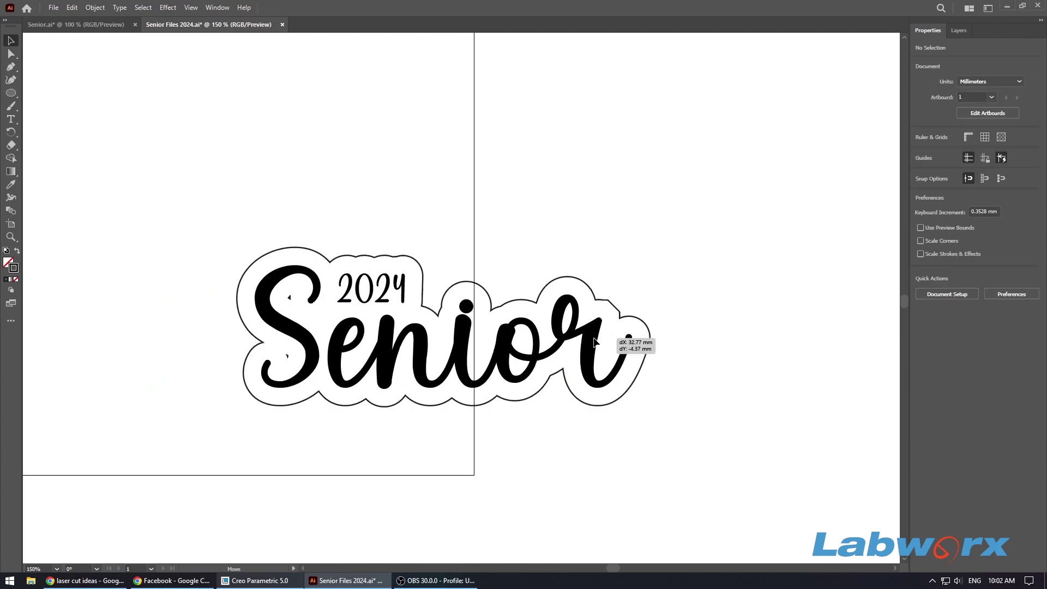
Select the outlined 2024 Senior design and drag it up and left into place
scroll(474, 398, down, 4)
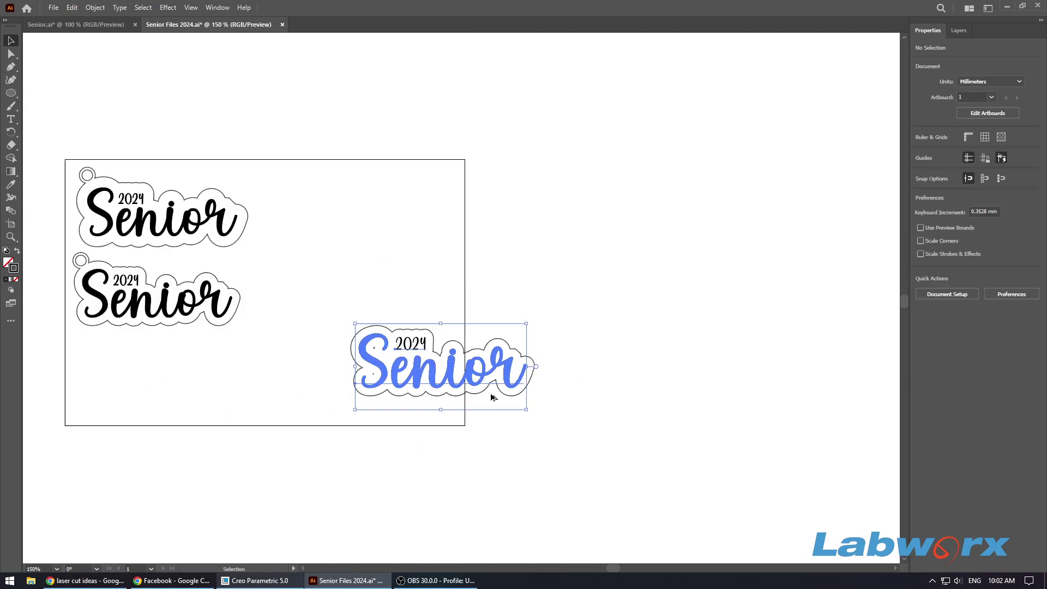
click(293, 290)
scroll(283, 288, up, 3)
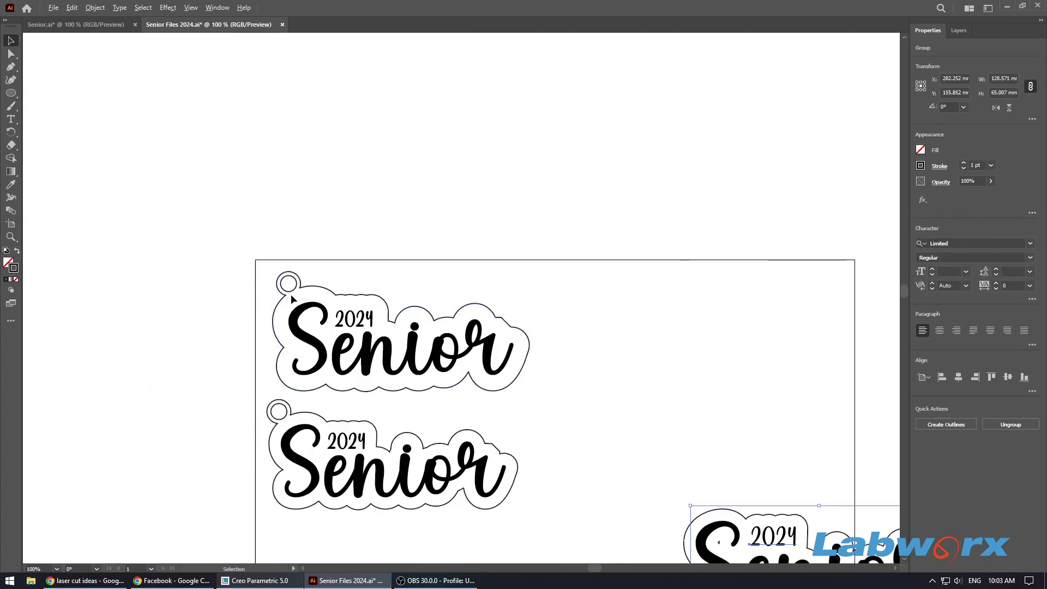
scroll(348, 358, down, 1)
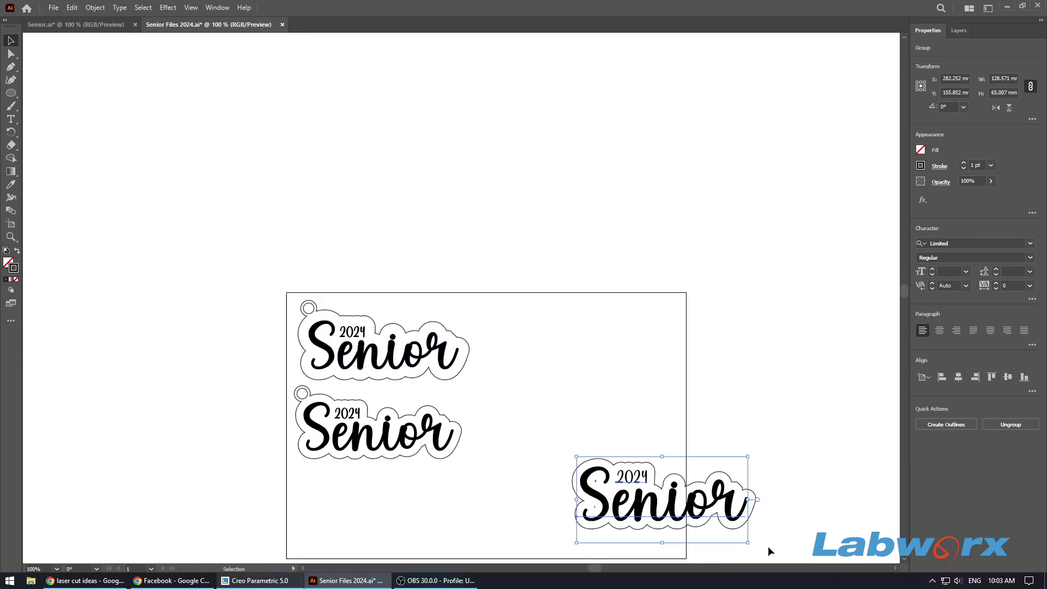
scroll(710, 554, up, 2)
drag(593, 420, 498, 385)
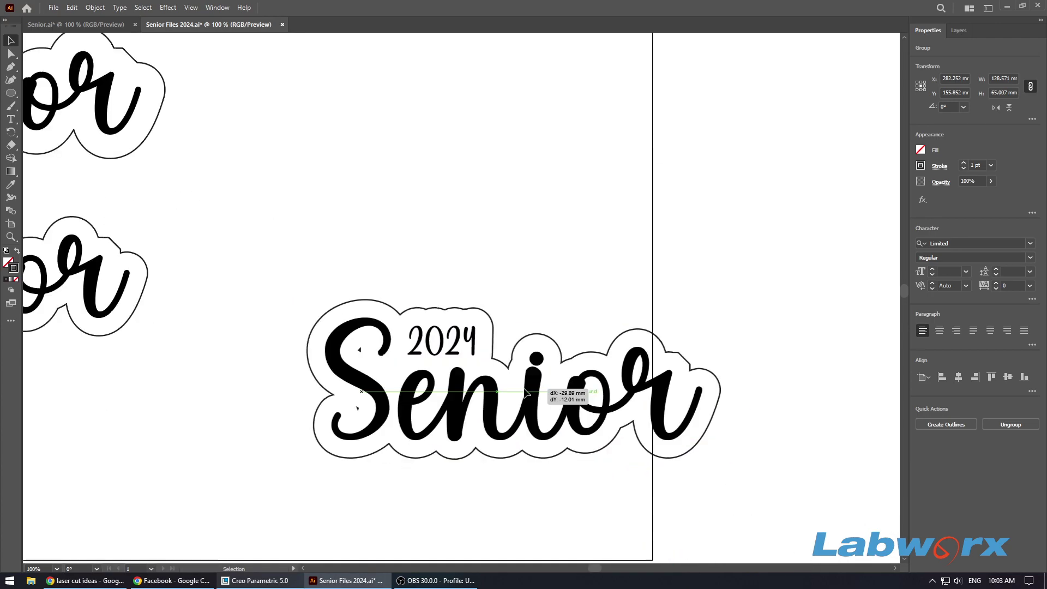
drag(347, 337, 363, 316)
scroll(364, 314, up, 3)
scroll(363, 305, down, 2)
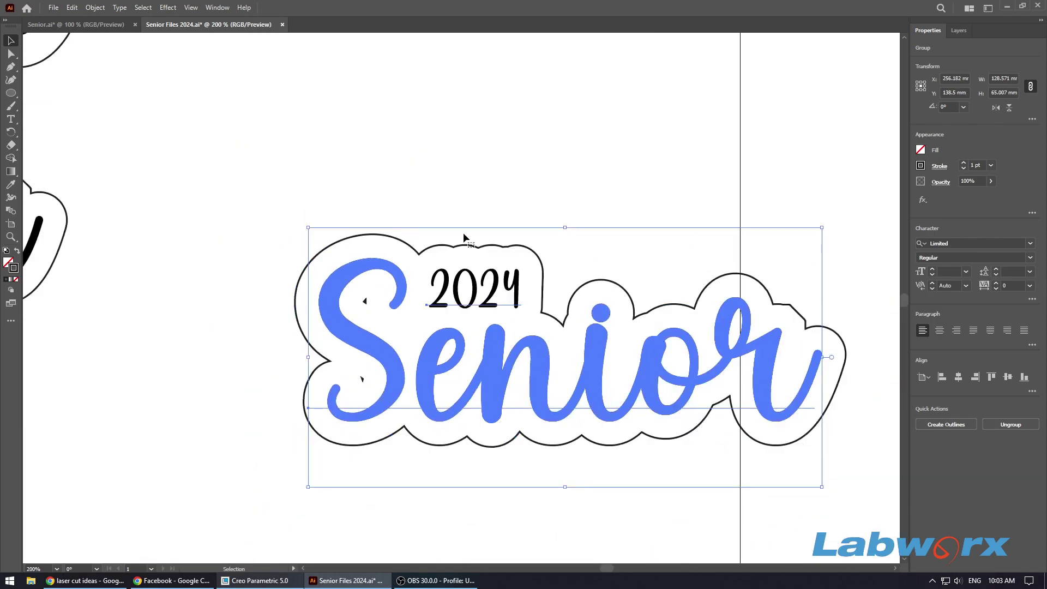
scroll(398, 322, down, 2)
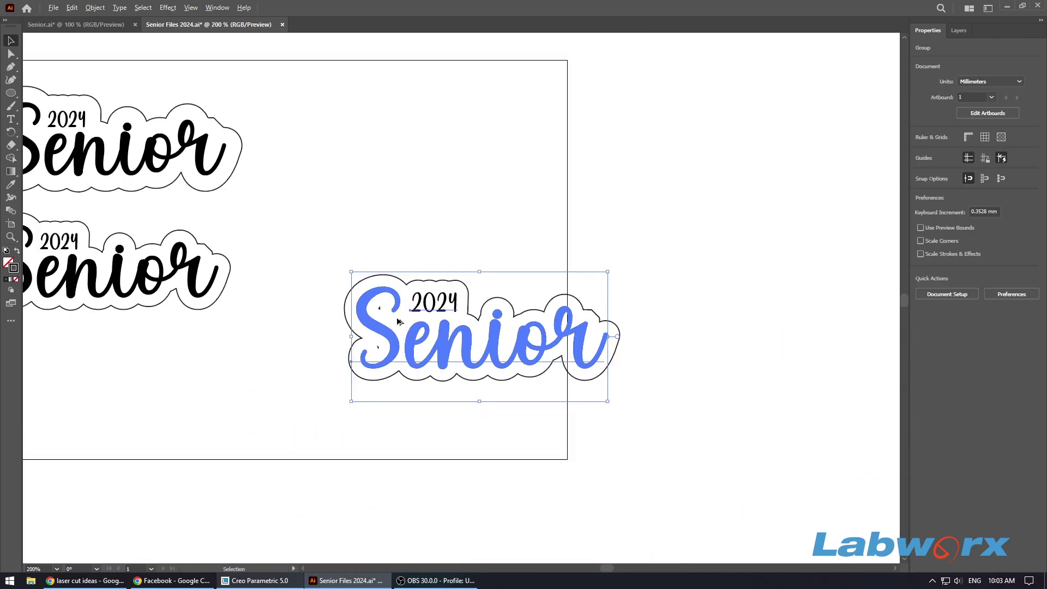
scroll(398, 322, down, 1)
scroll(409, 327, up, 2)
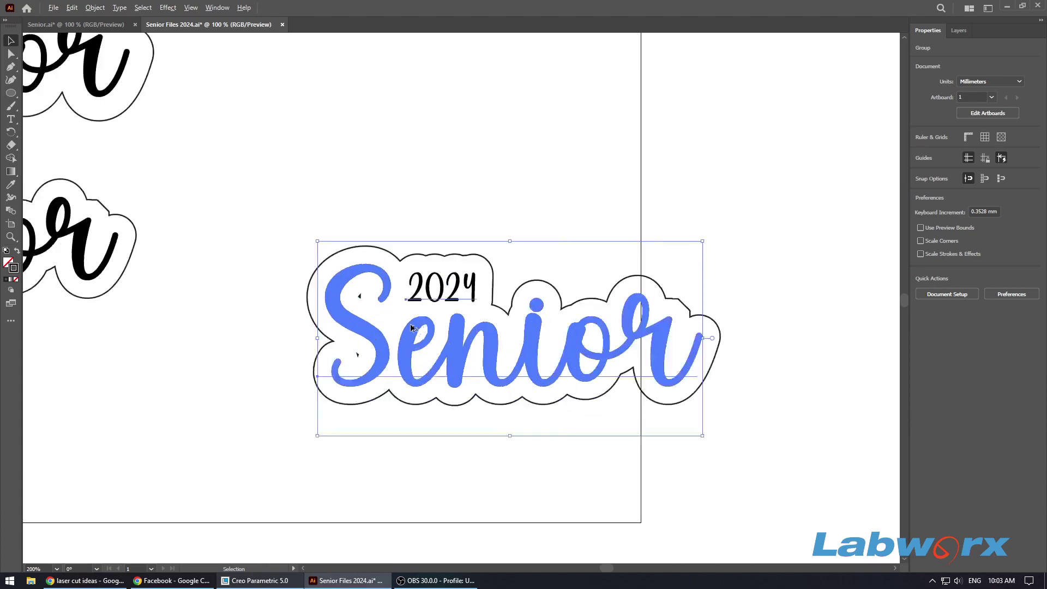
scroll(466, 329, up, 1)
drag(327, 245, 331, 285)
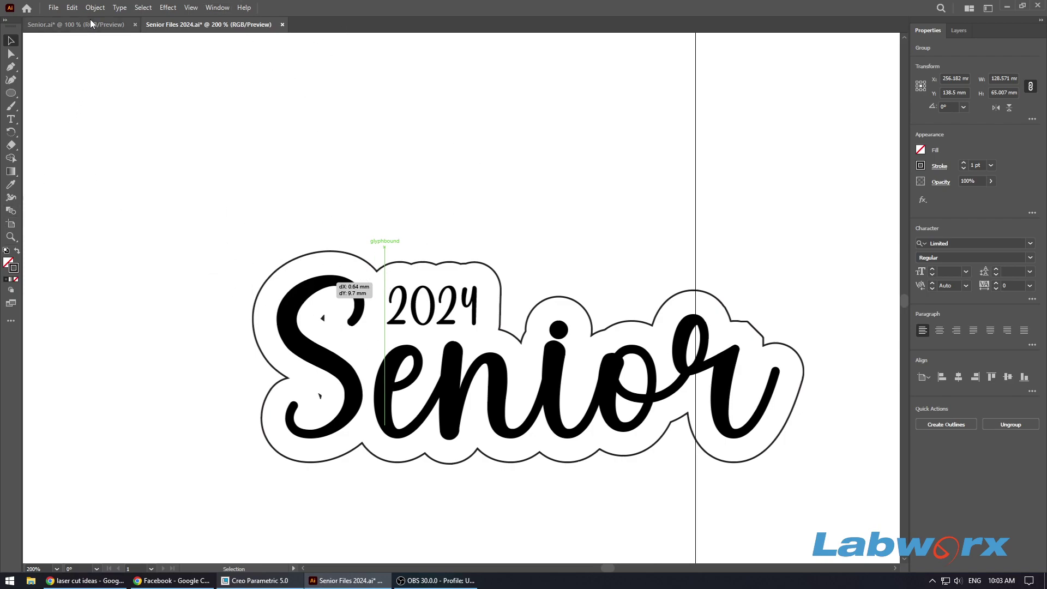
Expand the outline's appearance into paths and reveal the 2024 Senior group in Layers
key(alt+o)
key(Escape)
key(alt+t)
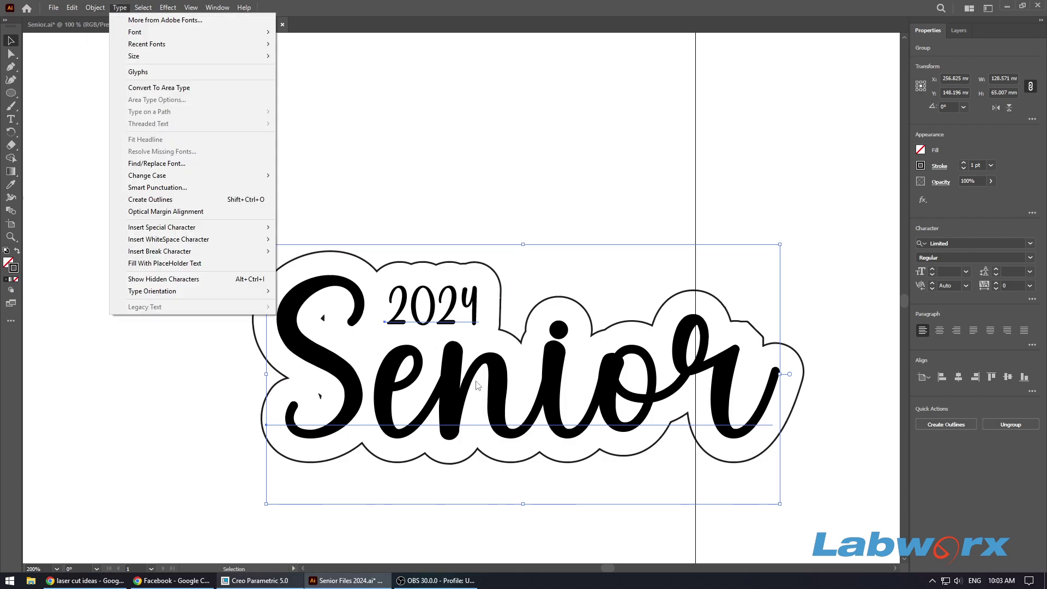
mouse_move(104, 9)
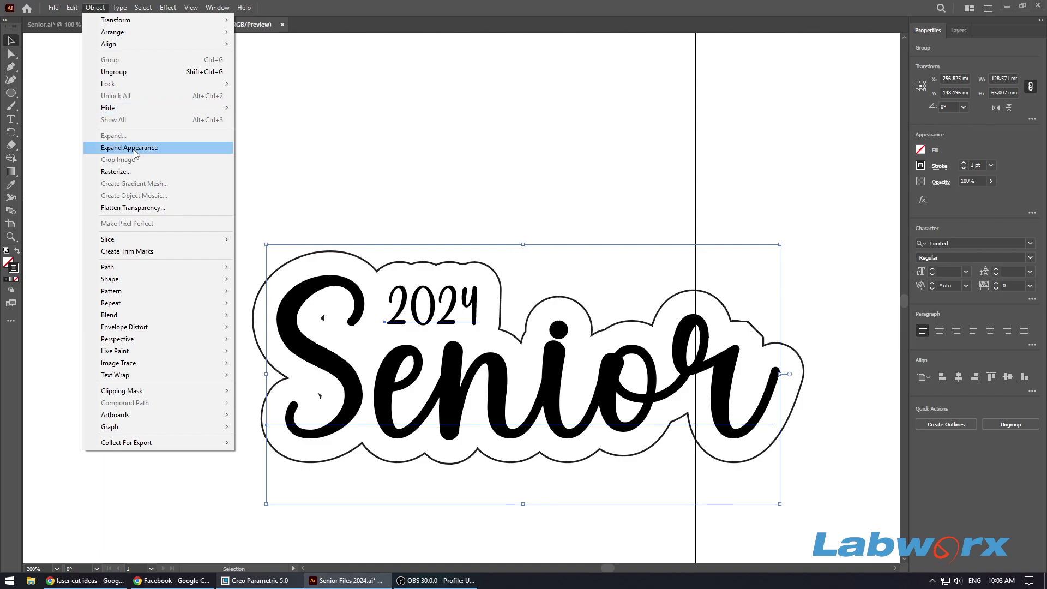
click(157, 153)
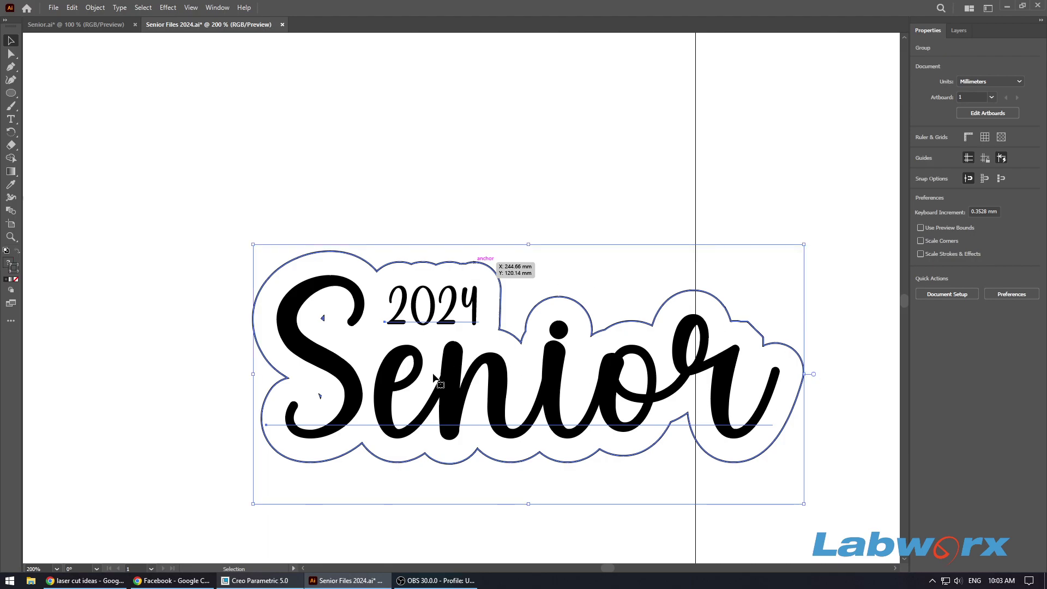
click(959, 31)
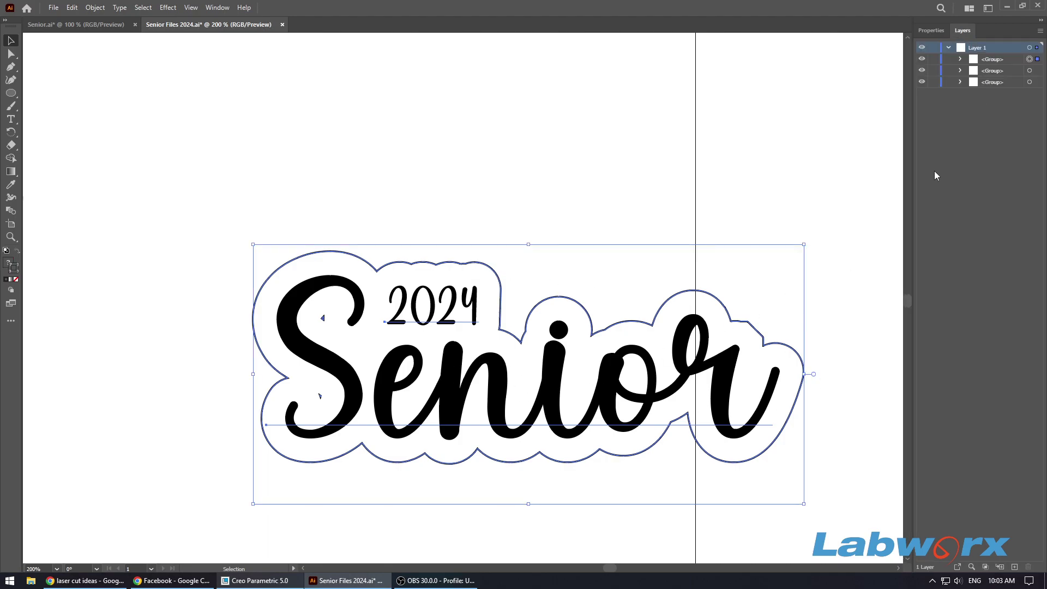
click(961, 59)
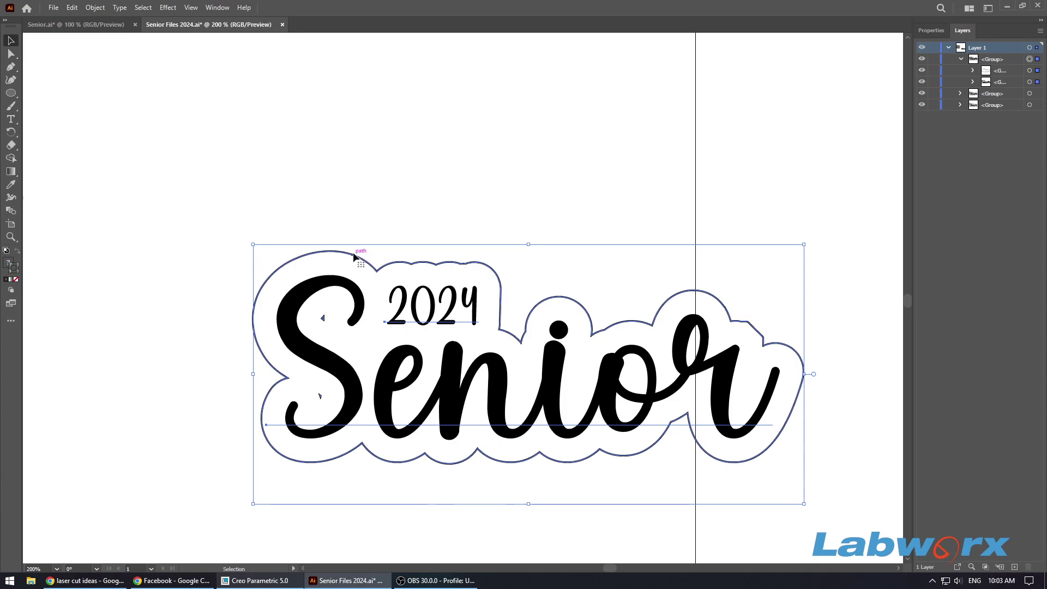
Ungroup the sticker, test-move the cloud outline, and set it back around Senior
click(310, 312)
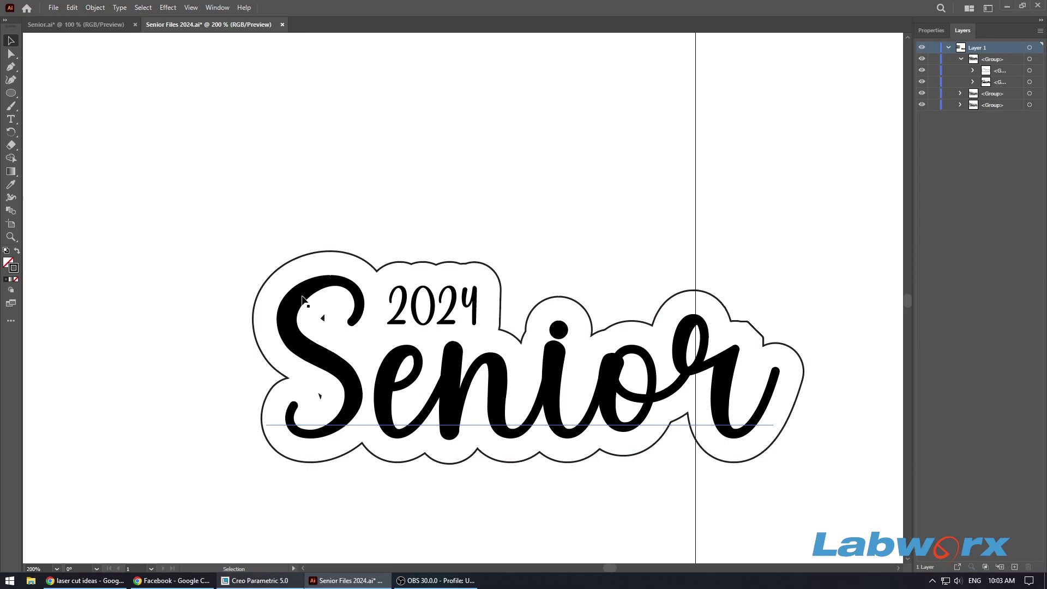
click(302, 299)
right_click(310, 291)
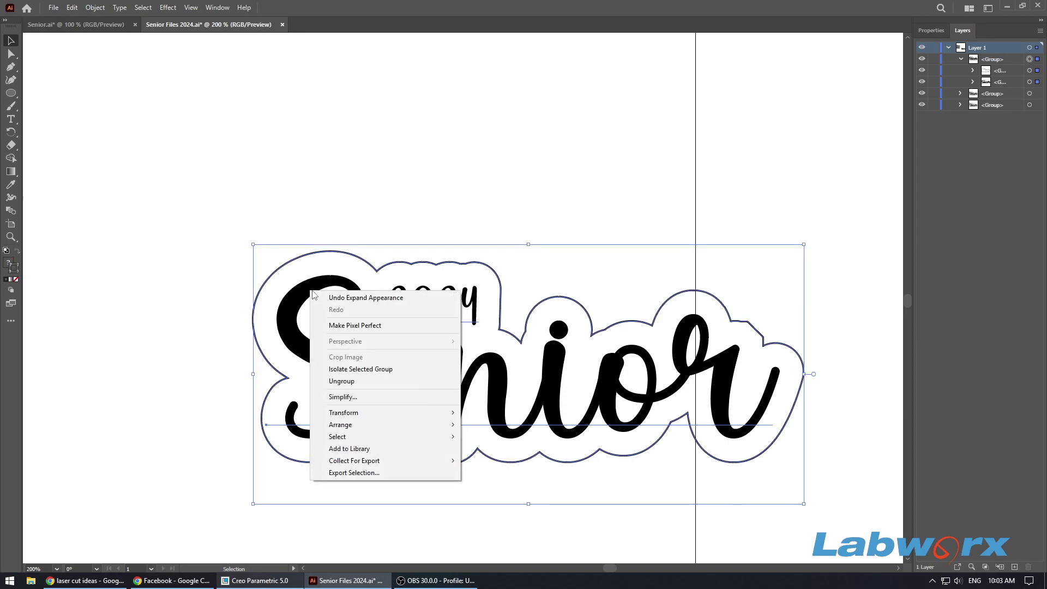
click(347, 382)
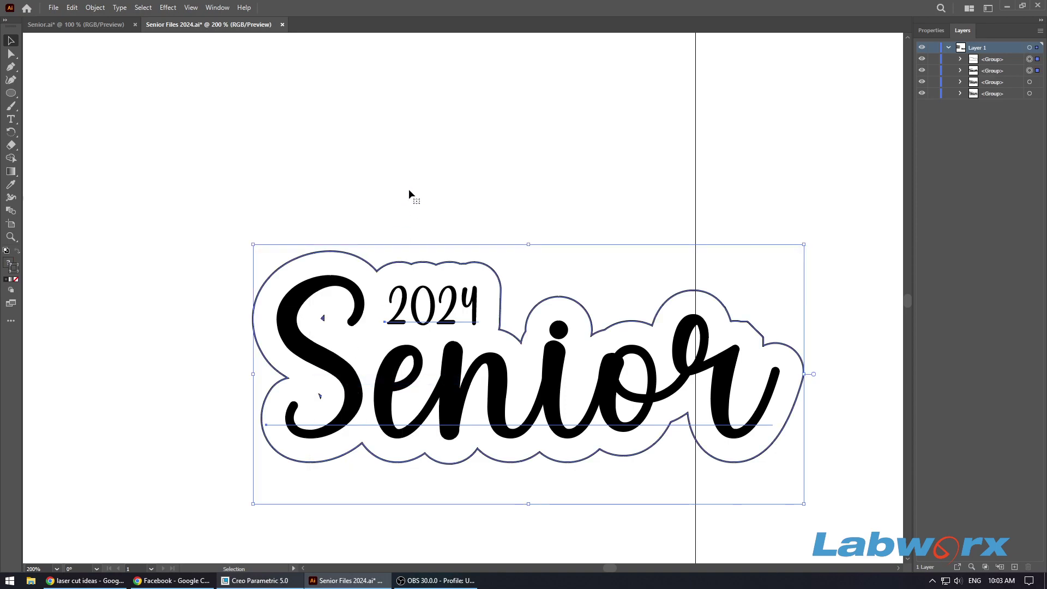
click(389, 242)
drag(349, 289, 248, 128)
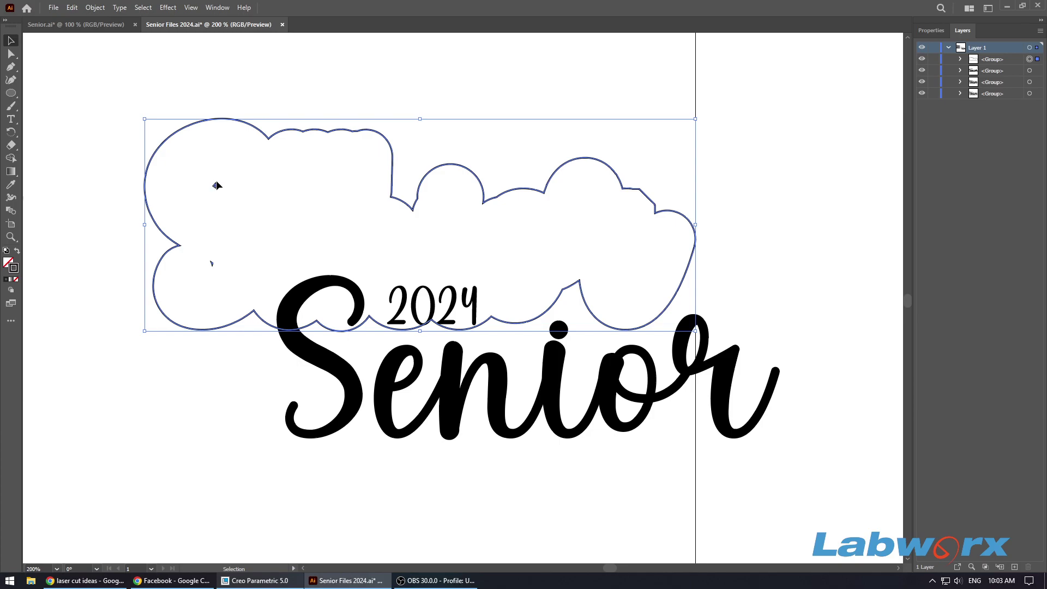
click(217, 186)
drag(238, 124, 346, 257)
click(296, 304)
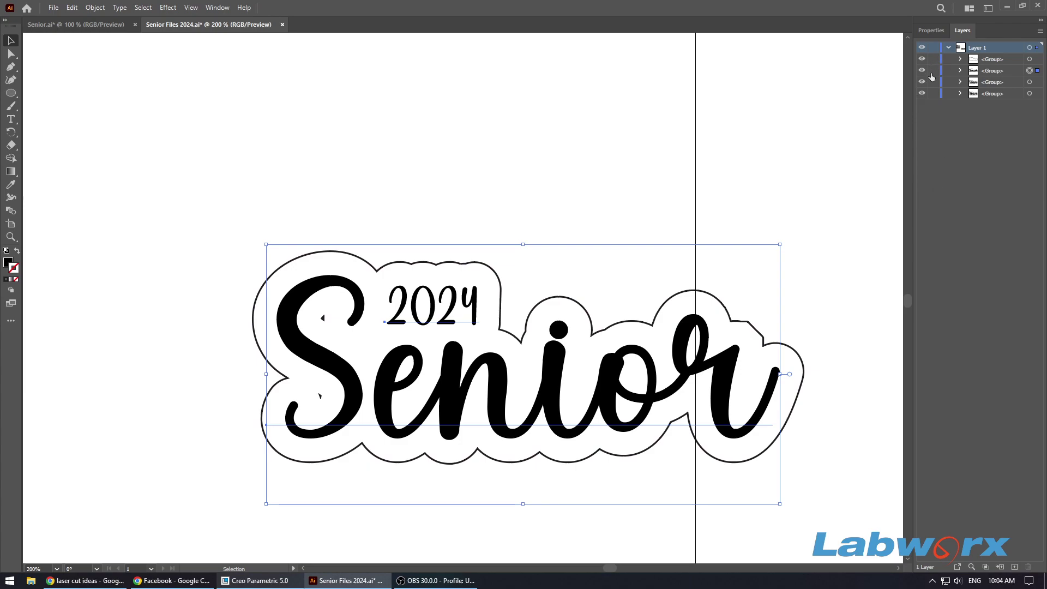
Hide the 2024 and Senior layers and delete the two stray triangles inside the outline
click(961, 70)
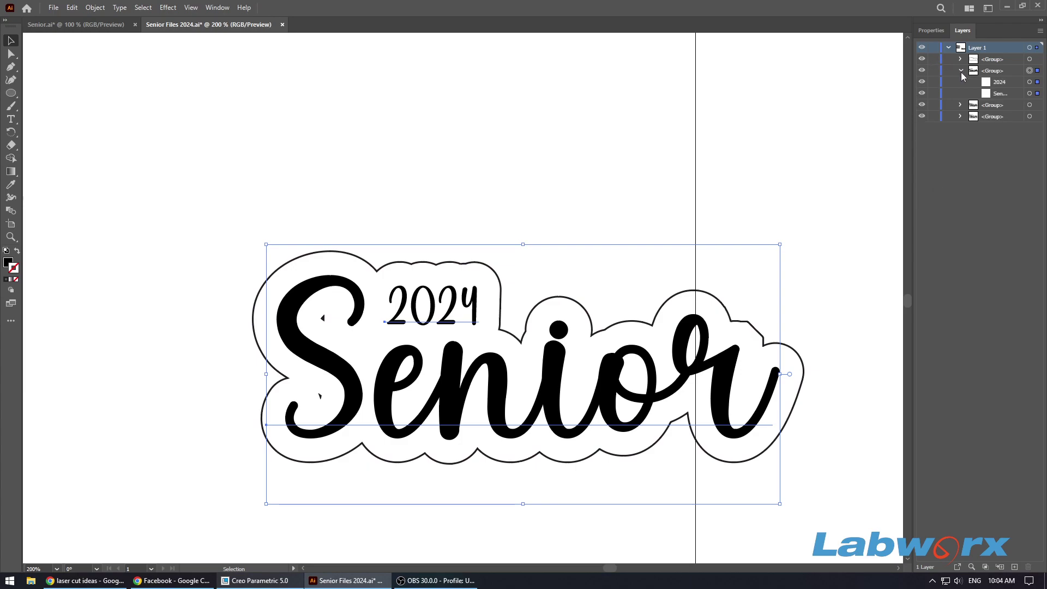
click(922, 93)
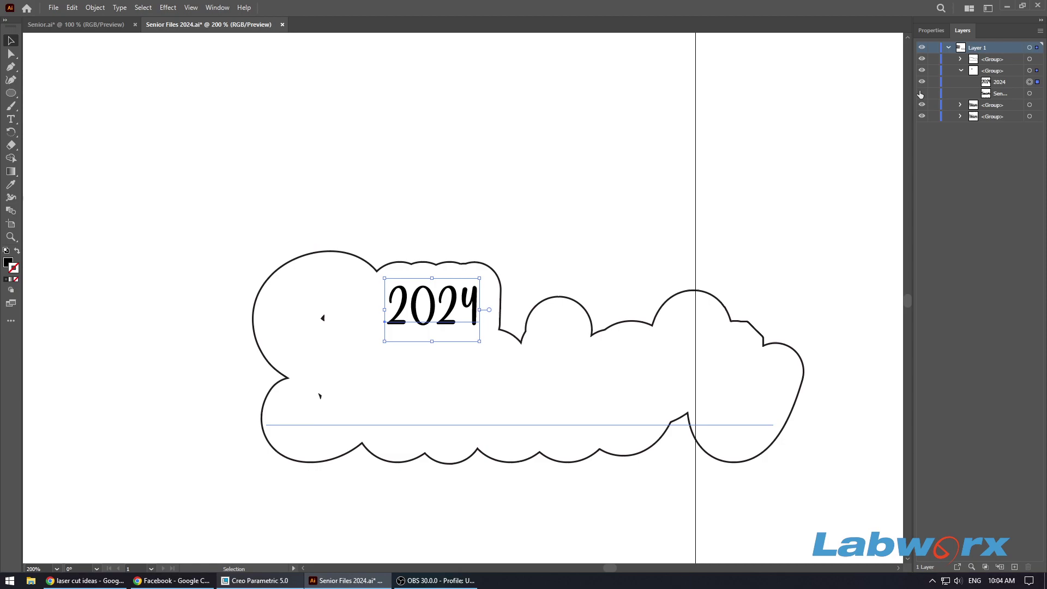
click(922, 82)
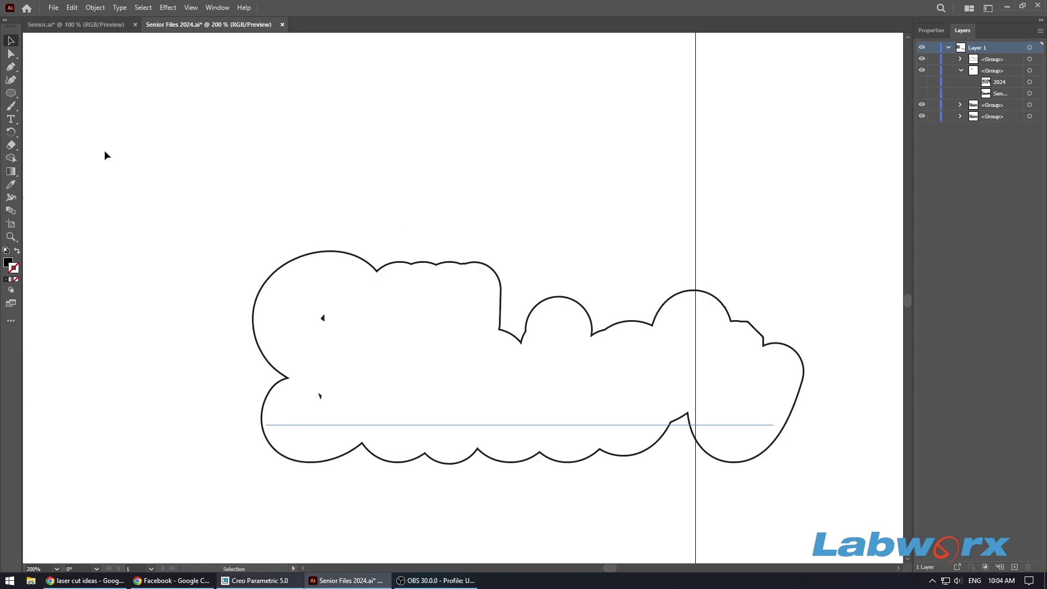
scroll(24, 63, left, 1)
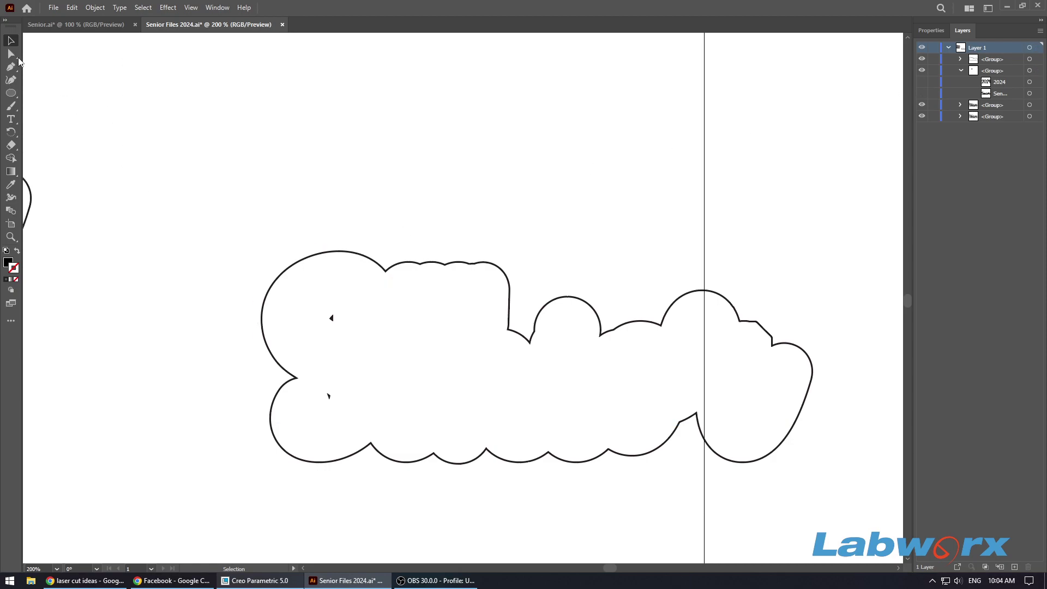
click(9, 54)
drag(321, 311, 341, 332)
key(Delete)
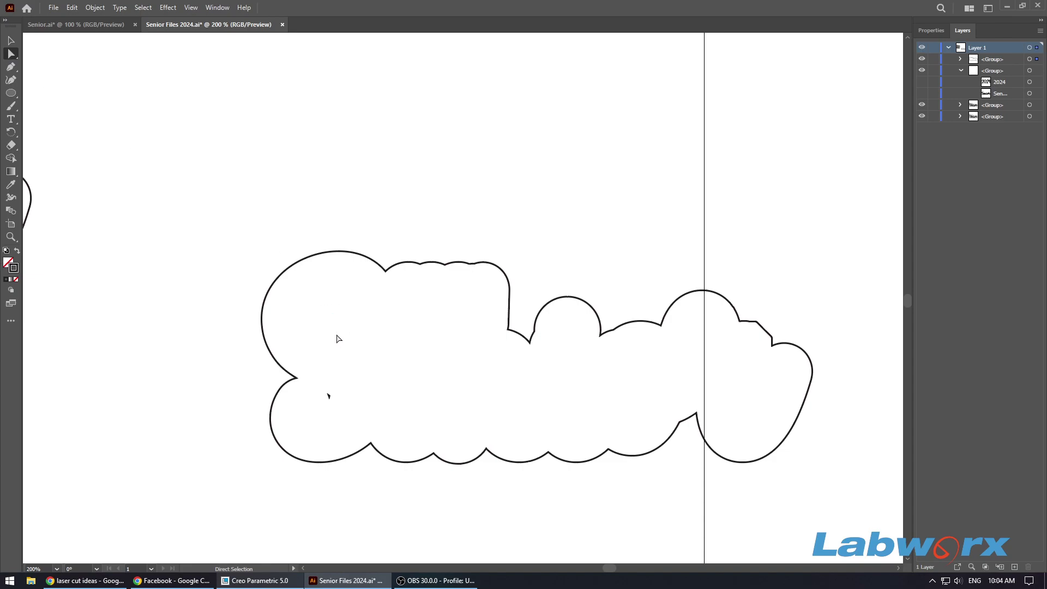
drag(323, 387, 341, 411)
key(Delete)
Show the 2024 and Senior text again and move the cloud outline up and left
click(922, 81)
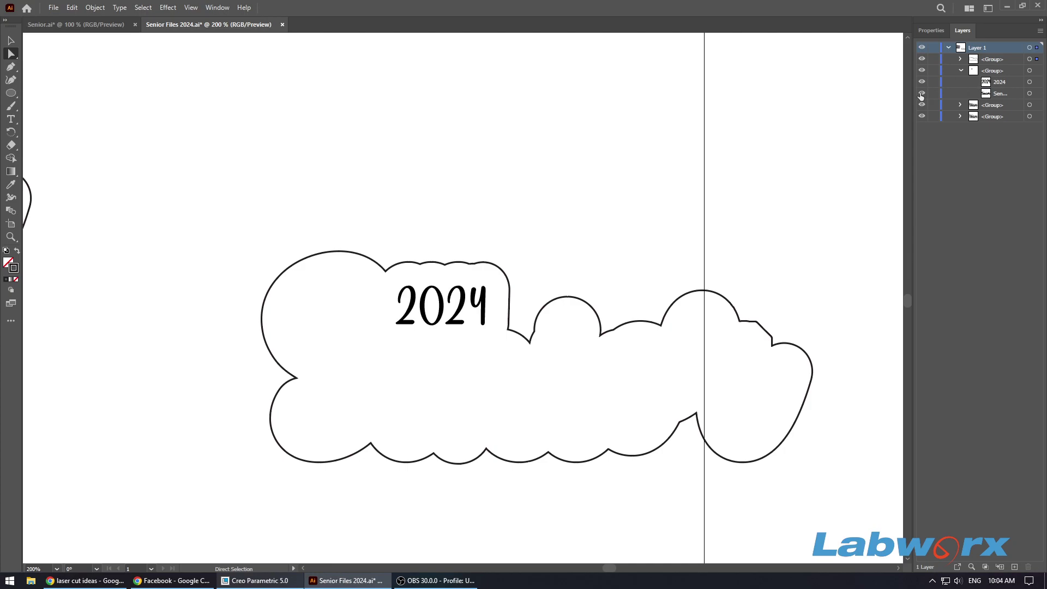
click(921, 93)
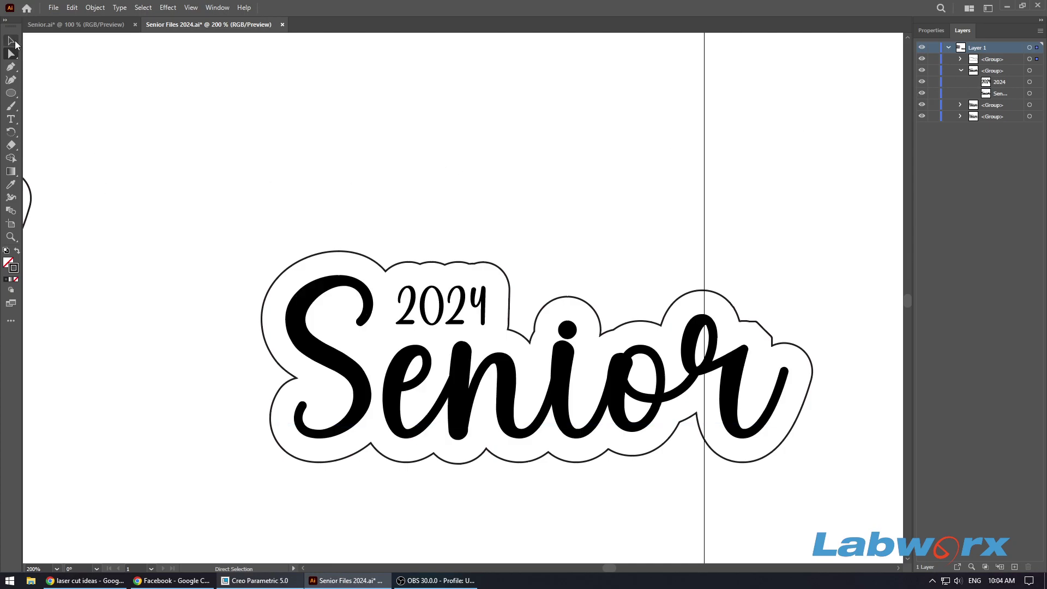
click(11, 41)
drag(365, 251, 273, 173)
Undo the outline move, then convert the Senior and 2024 lettering group to outlines via Type > Create Outlines
key(ctrl+z)
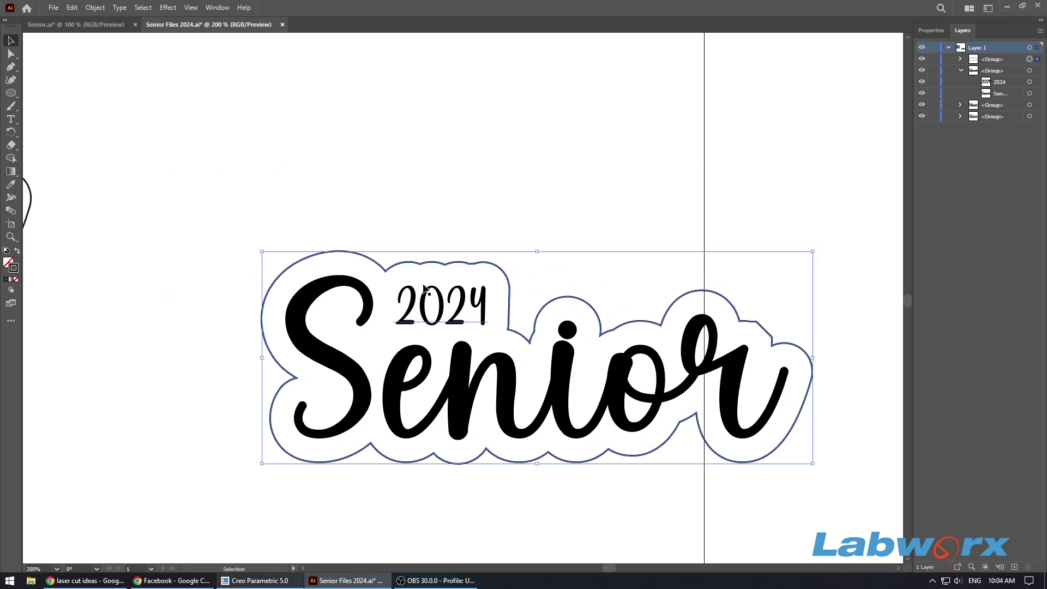
click(402, 221)
click(362, 292)
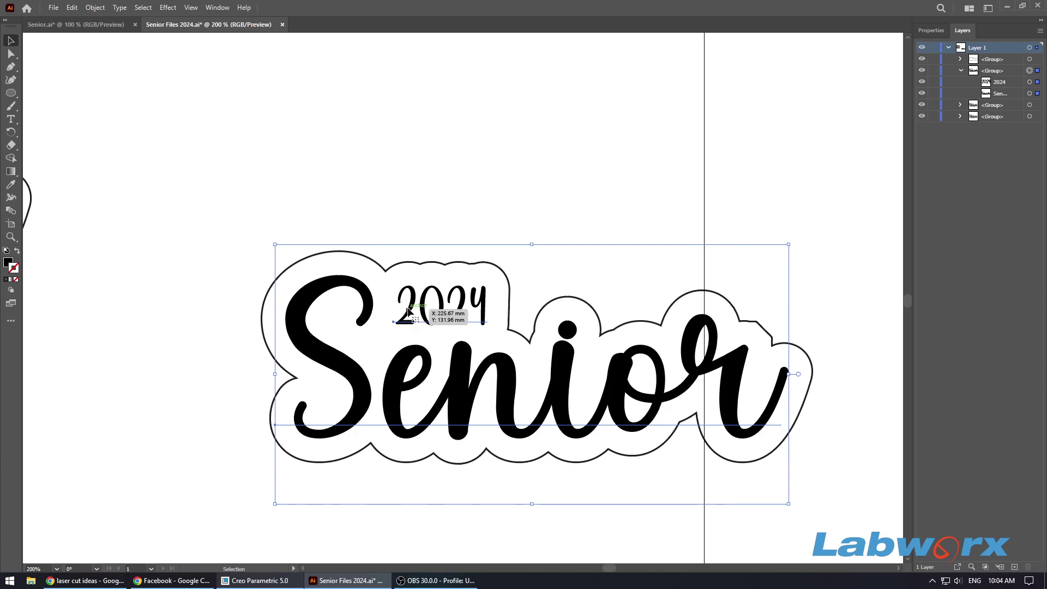
drag(408, 311, 408, 312)
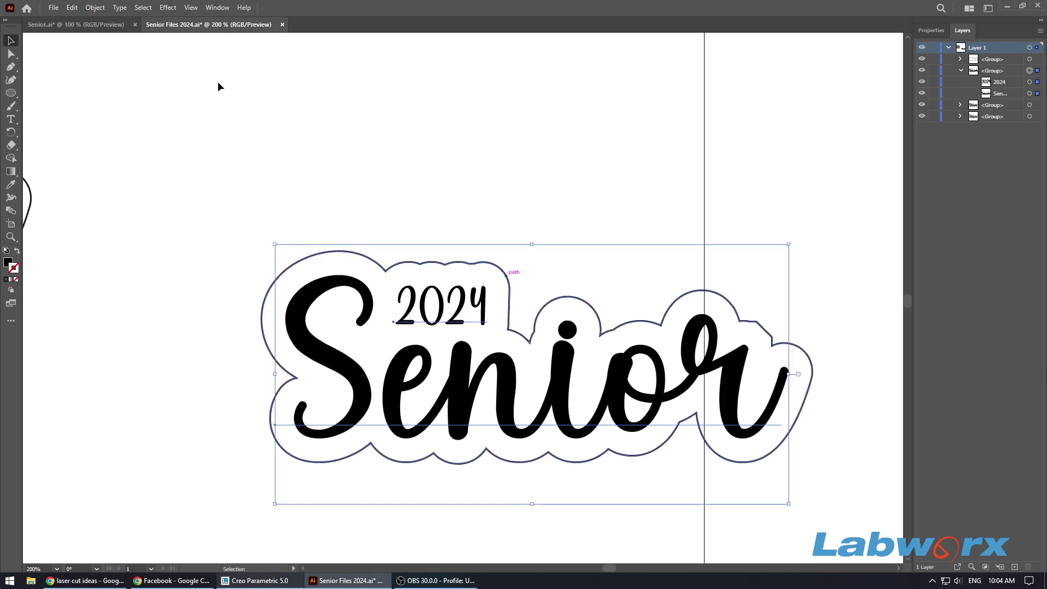
click(119, 7)
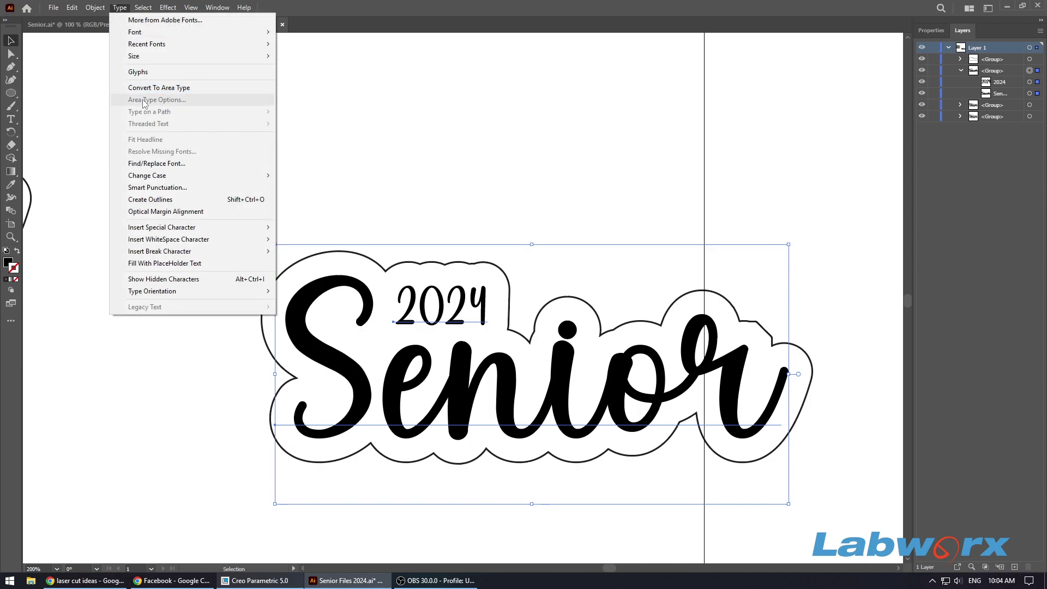
click(189, 202)
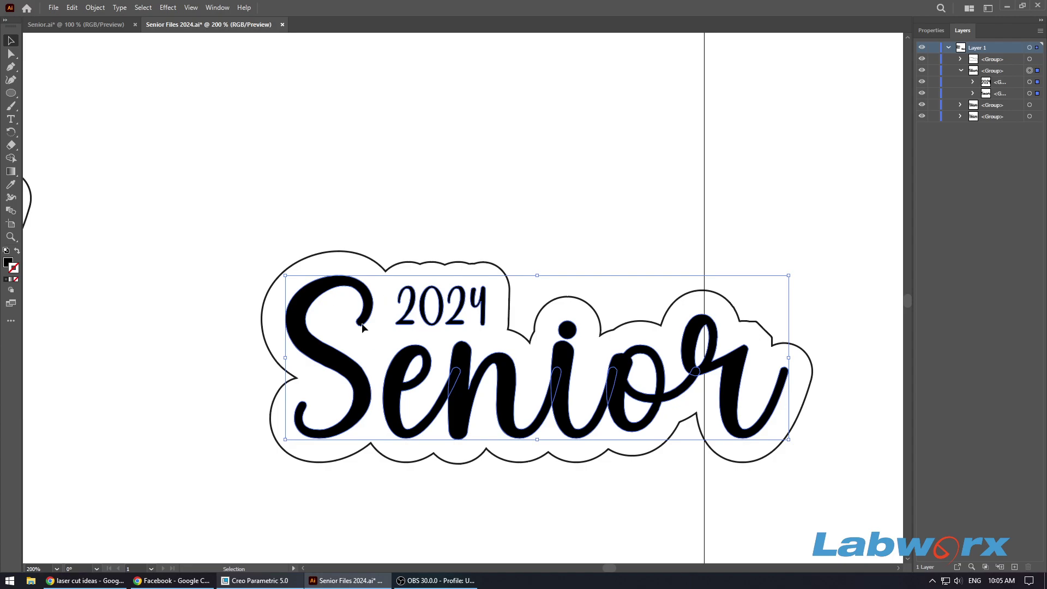
Apply Pathfinder Unite to the outlined 2024 Senior letters from the Properties panel, then deselect
click(927, 31)
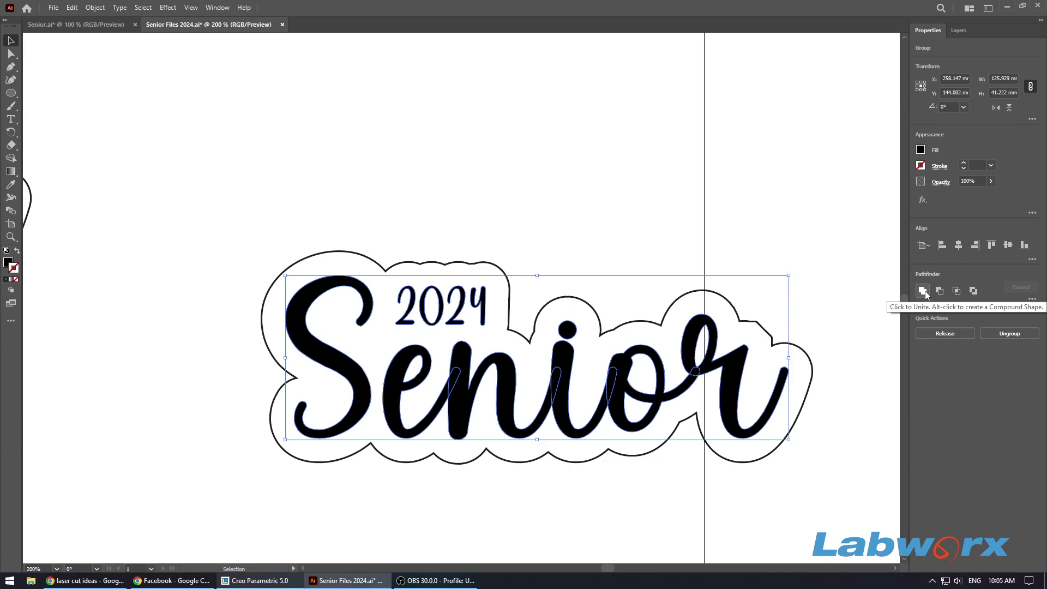
click(925, 293)
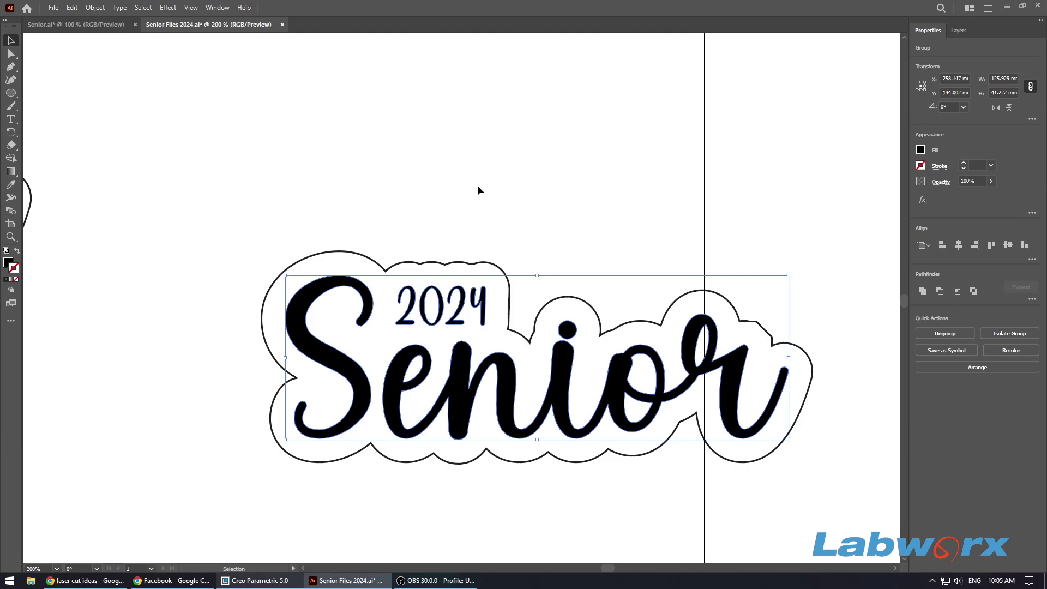
click(397, 170)
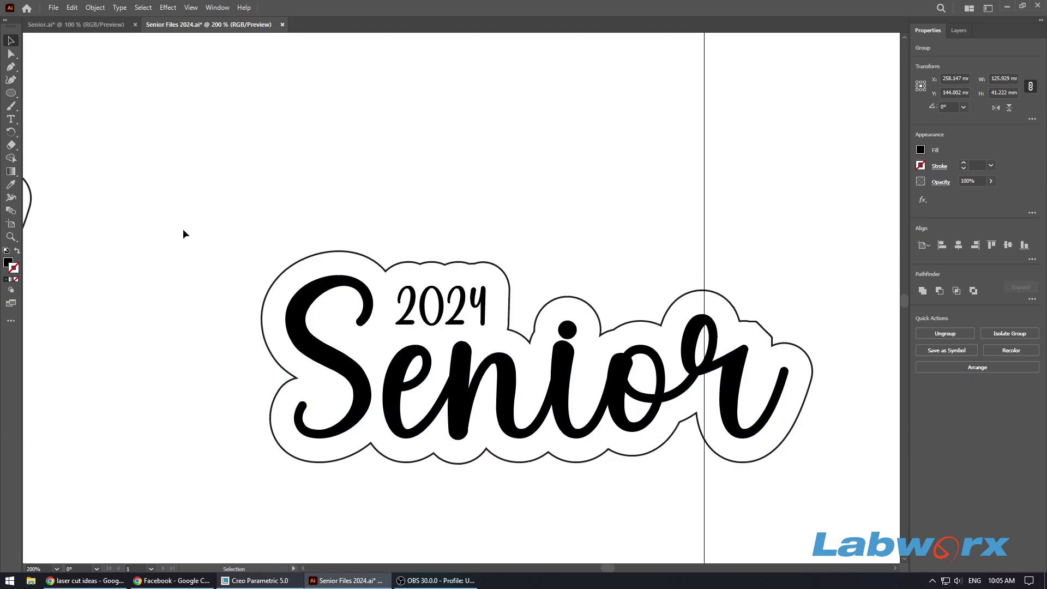
Draw a 12 x 12 mm circle with the Ellipse tool
click(12, 93)
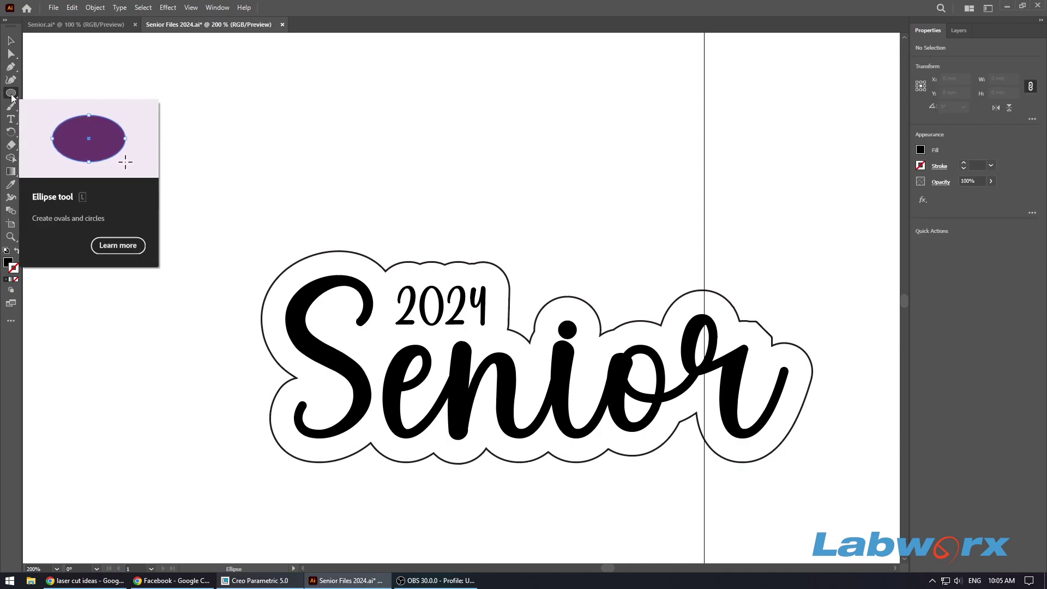
click(416, 142)
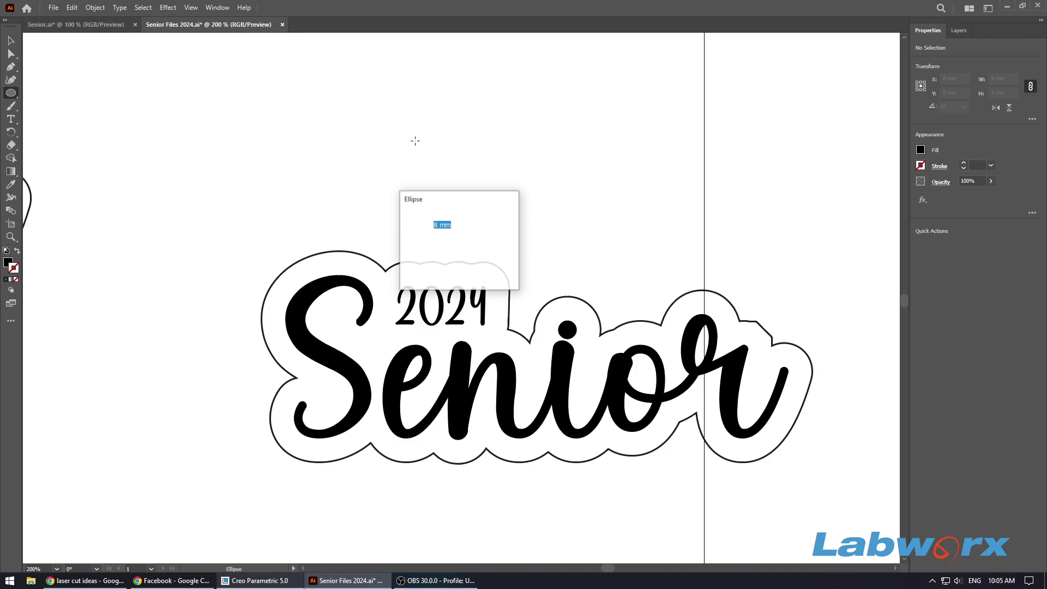
text(12)
key(Tab)
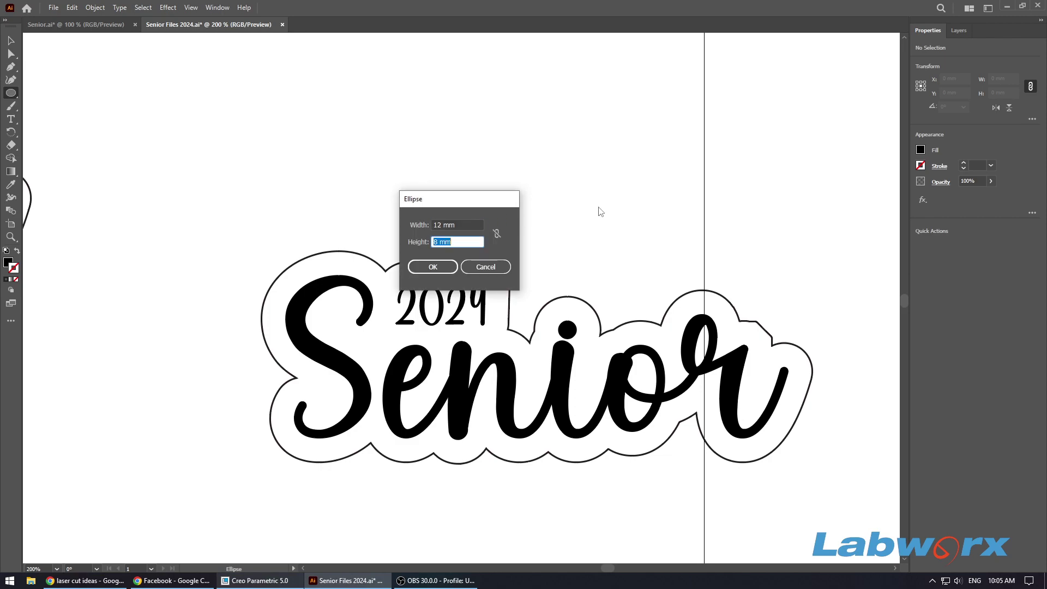
text(12)
click(435, 262)
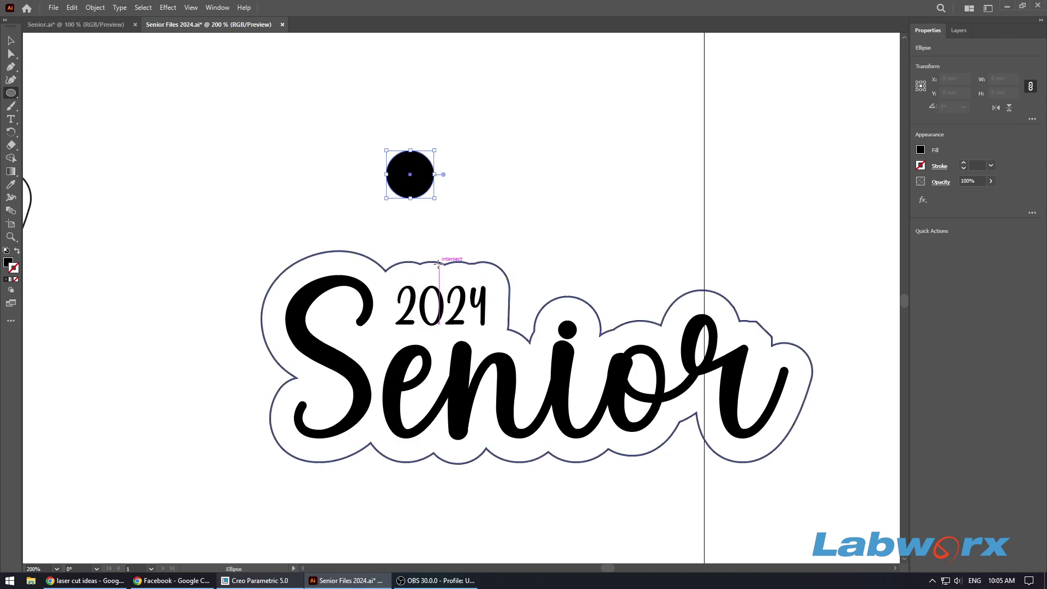
Give the circle a black stroke and set its fill to None
click(921, 167)
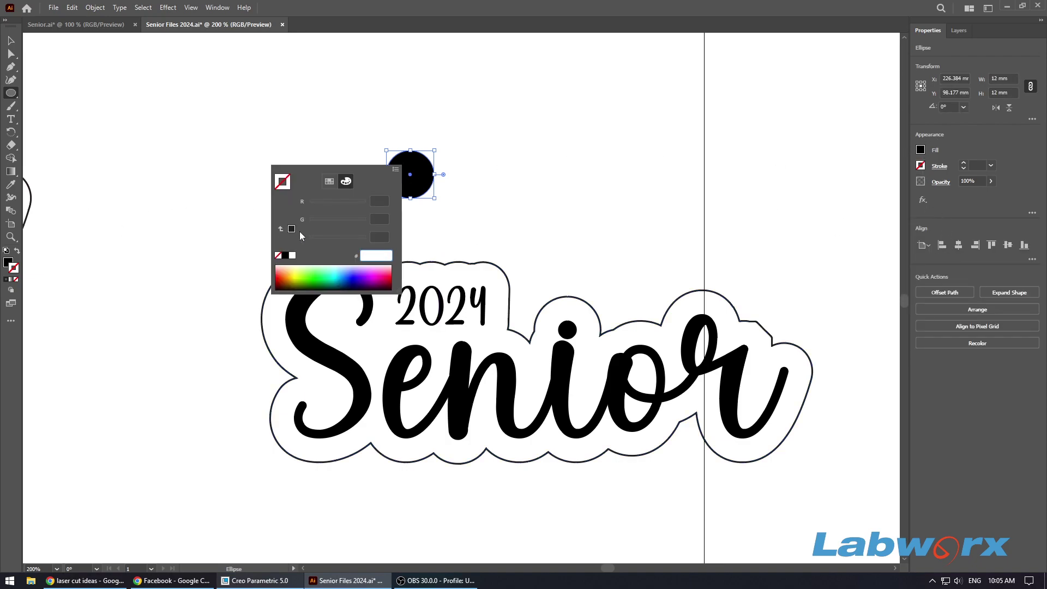
click(286, 256)
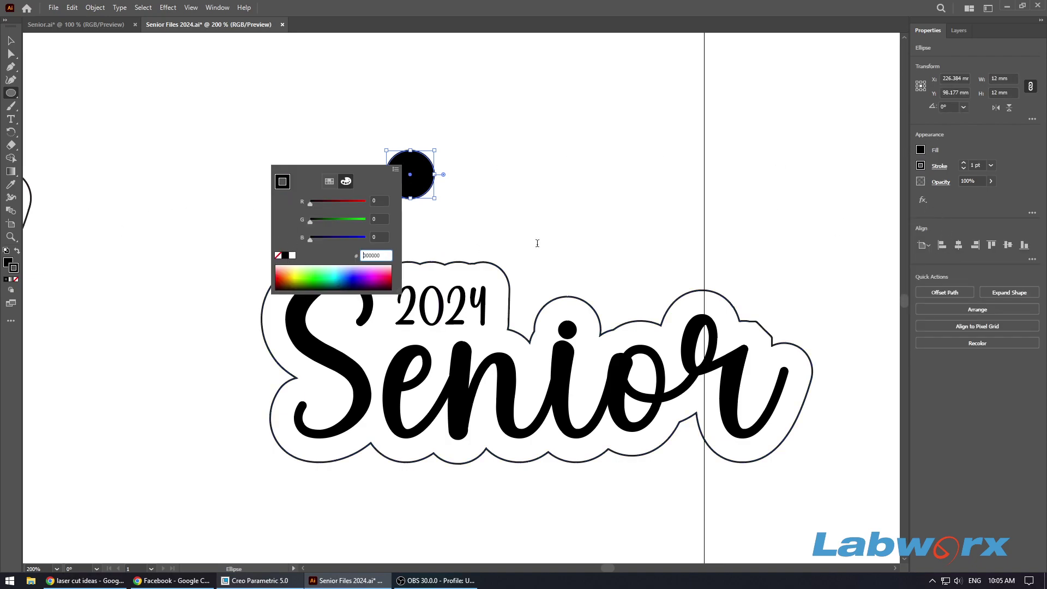
click(921, 149)
click(921, 149)
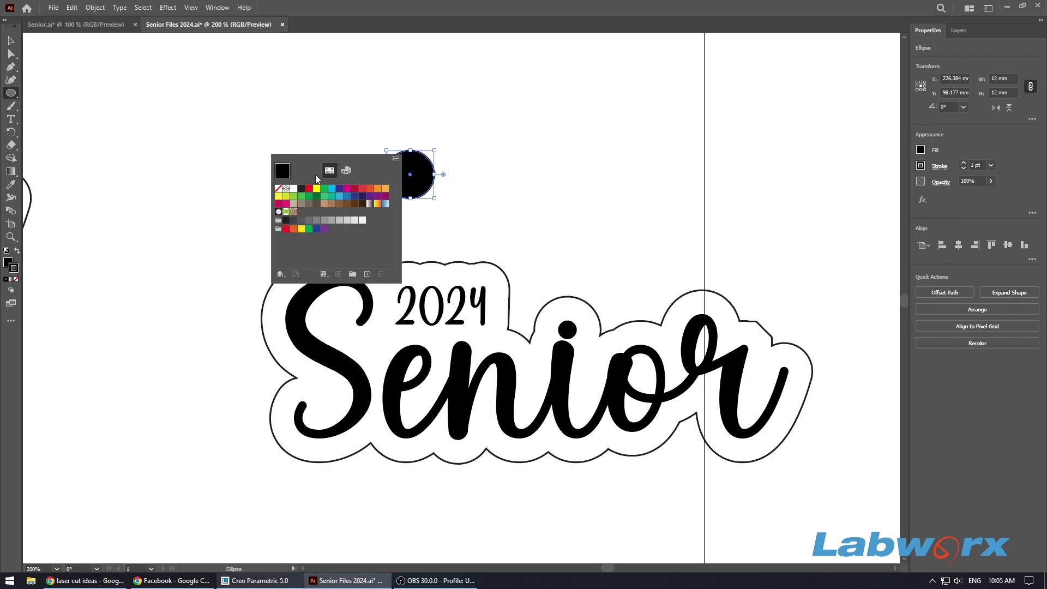
click(278, 188)
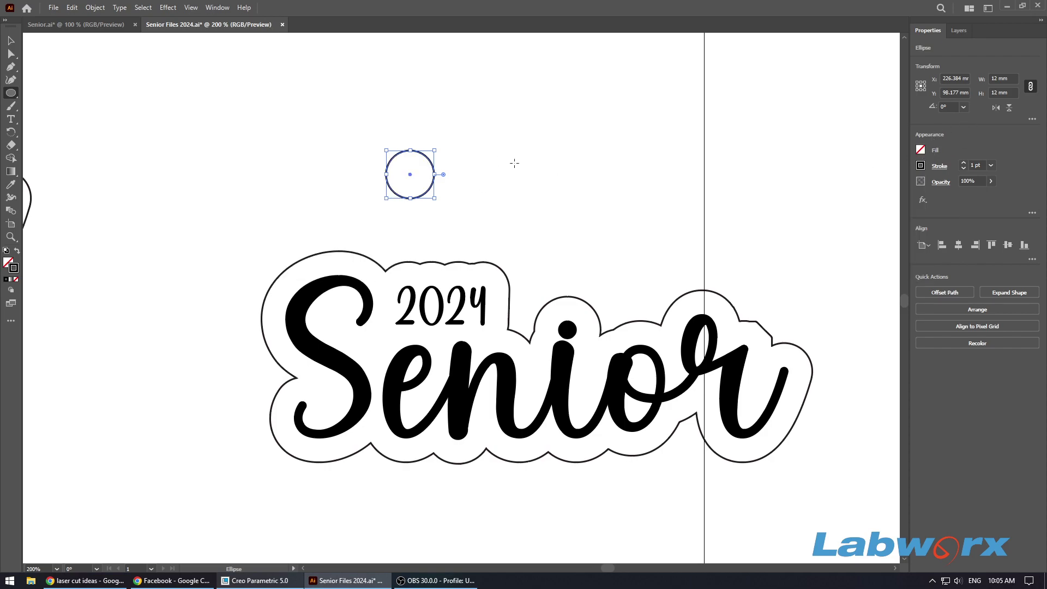
Create an 8 x 8 mm circle with the Ellipse tool
click(76, 40)
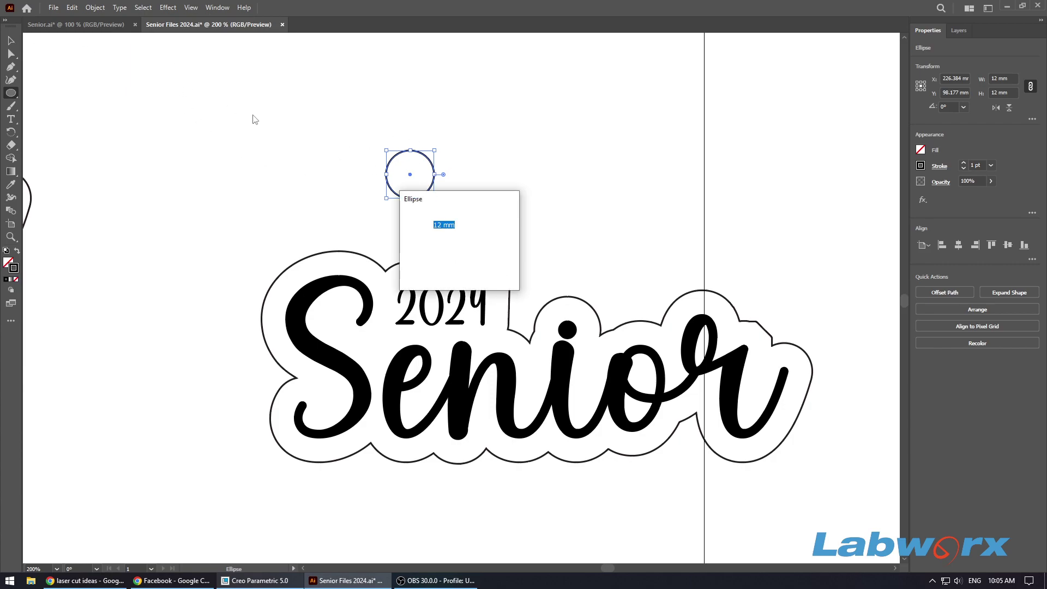
click(484, 266)
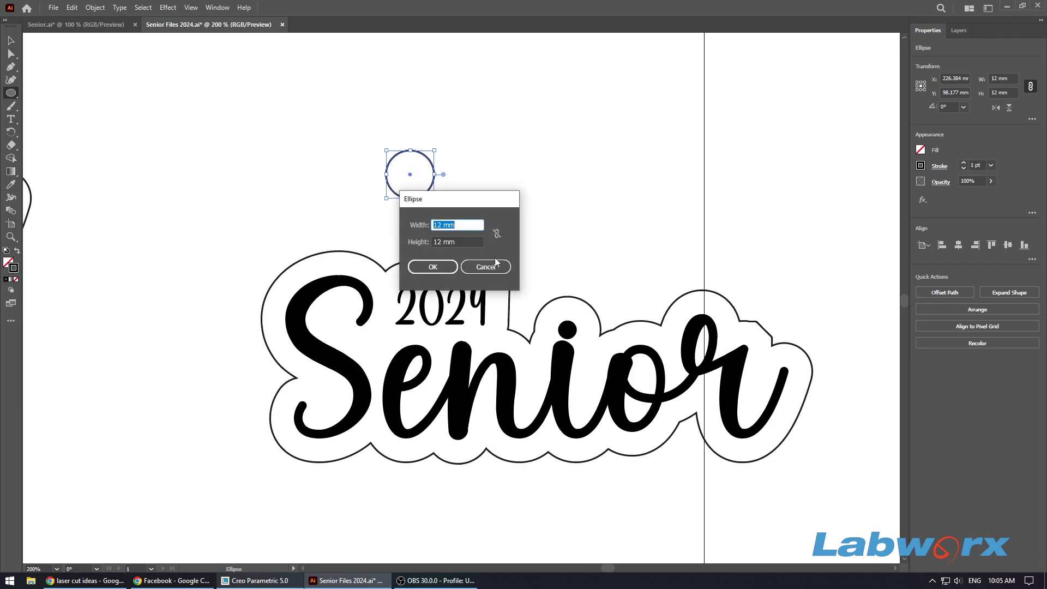
click(485, 266)
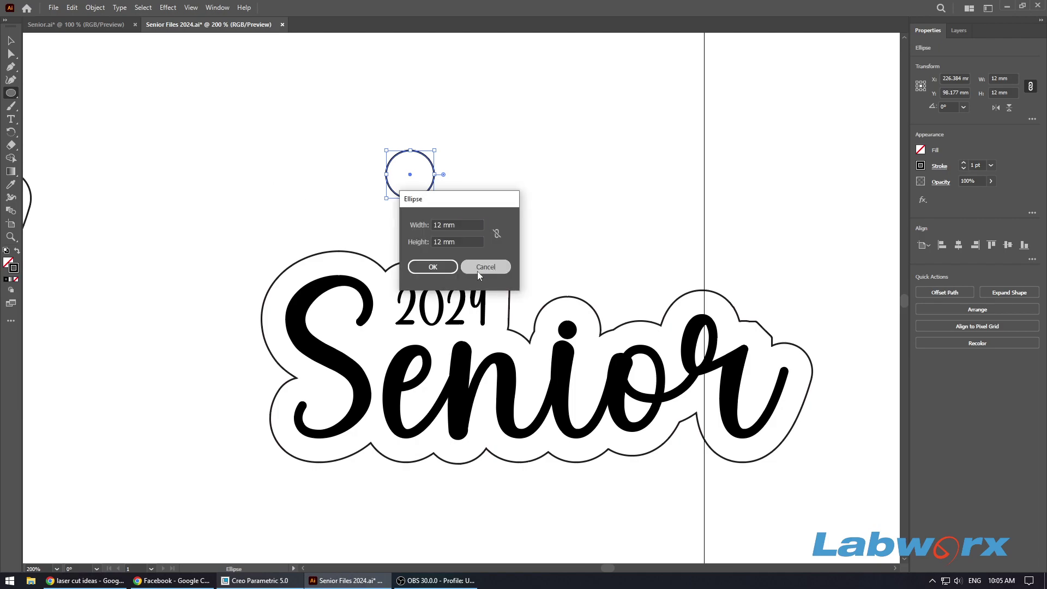
click(535, 177)
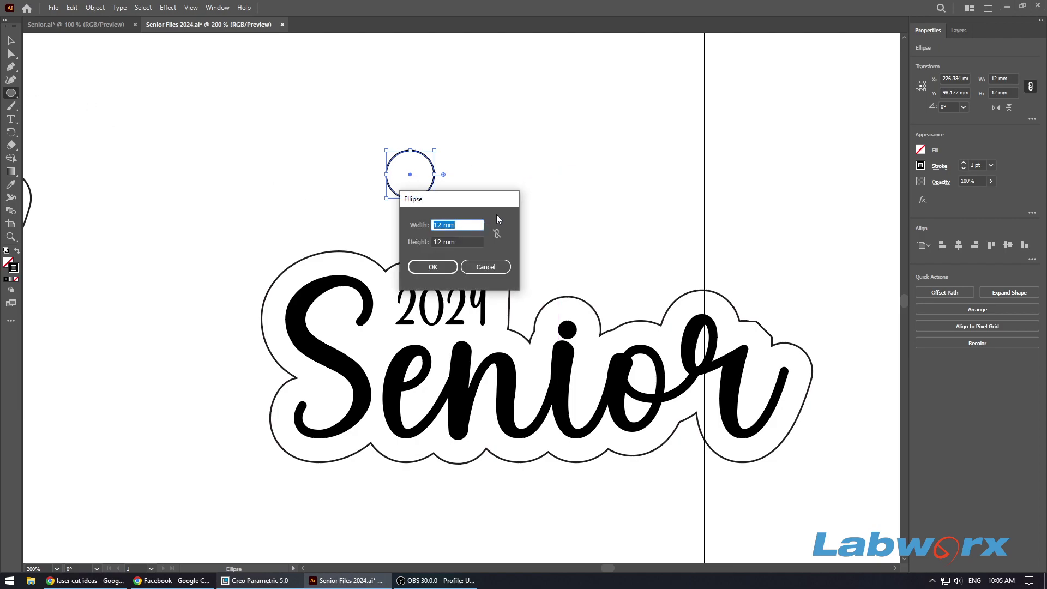
text(8)
key(Tab)
text(8)
key(Tab)
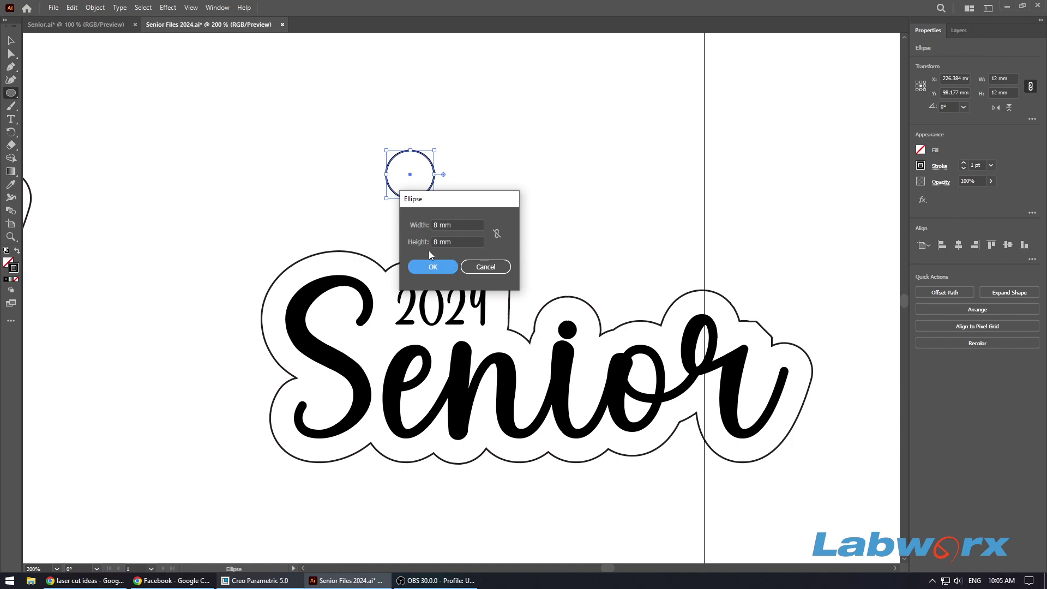
click(444, 267)
Centre the 8 mm circle inside the 12 mm circle and shift both slightly right and down
key(v)
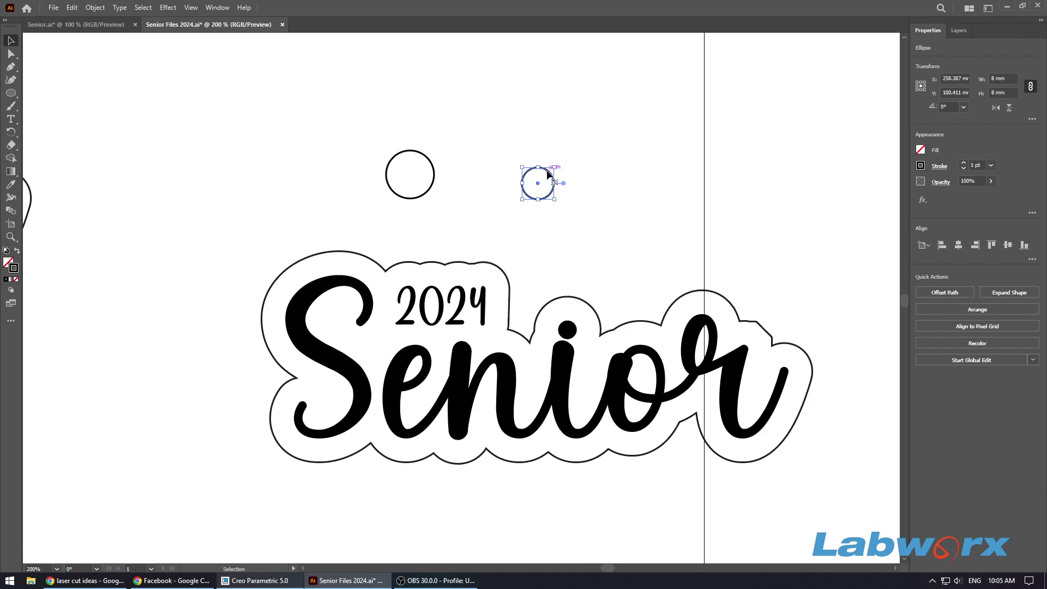
drag(545, 172, 457, 200)
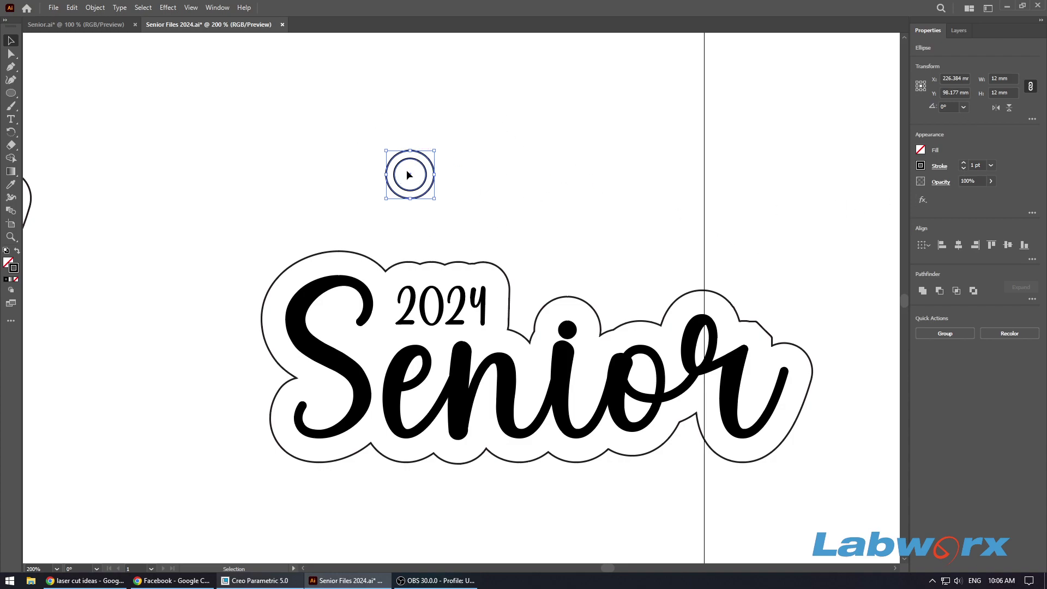
drag(428, 173, 467, 182)
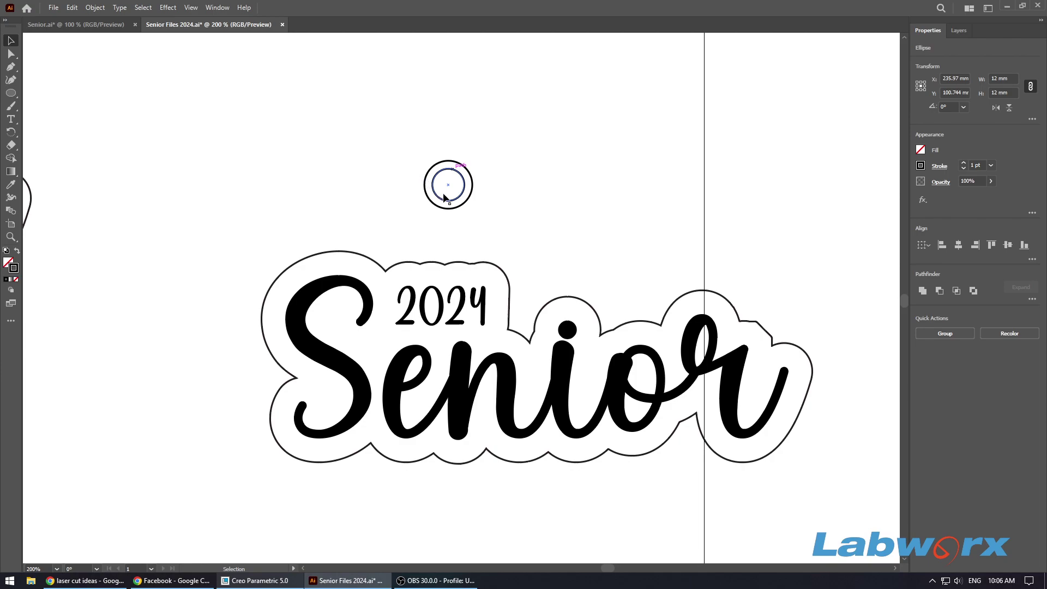
click(446, 174)
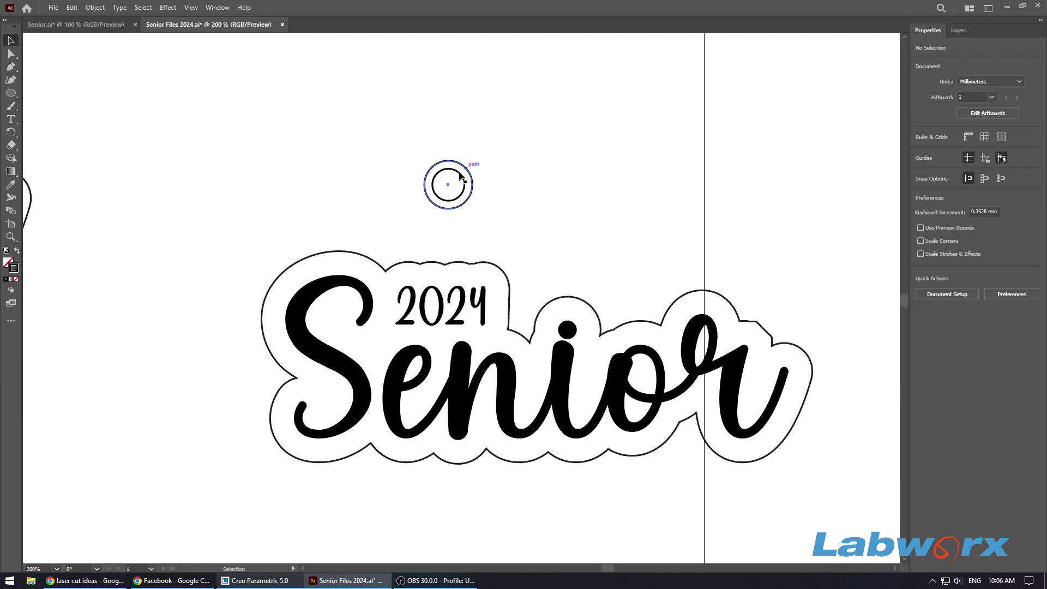
click(460, 176)
click(522, 166)
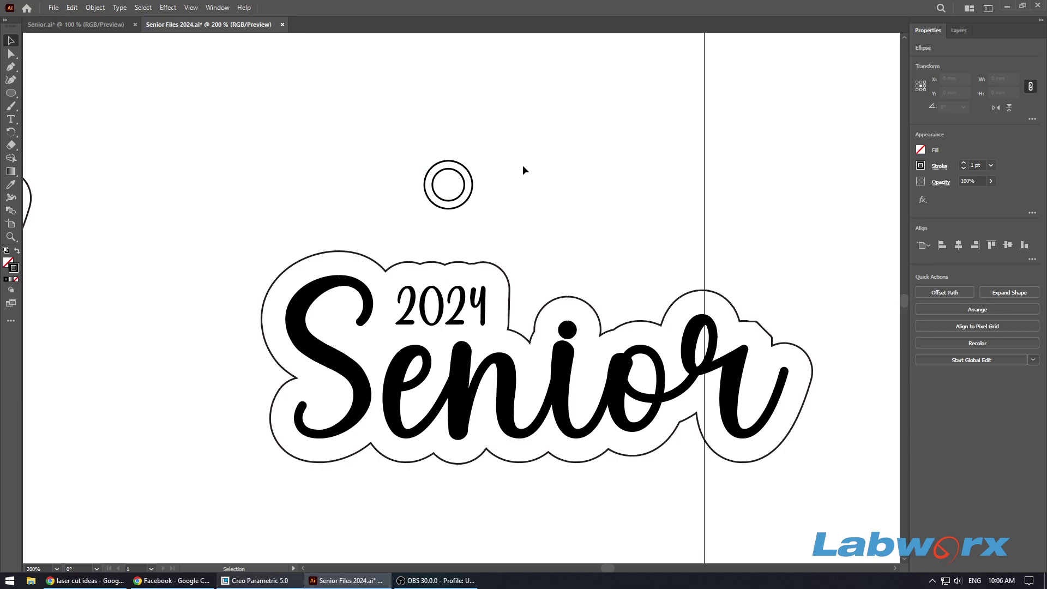
click(470, 177)
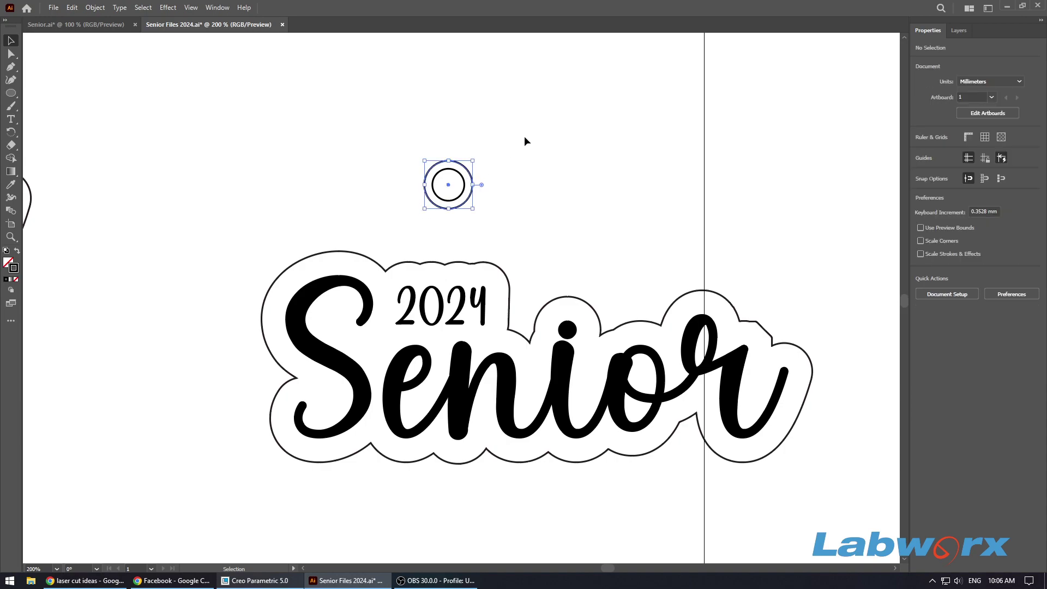
click(545, 141)
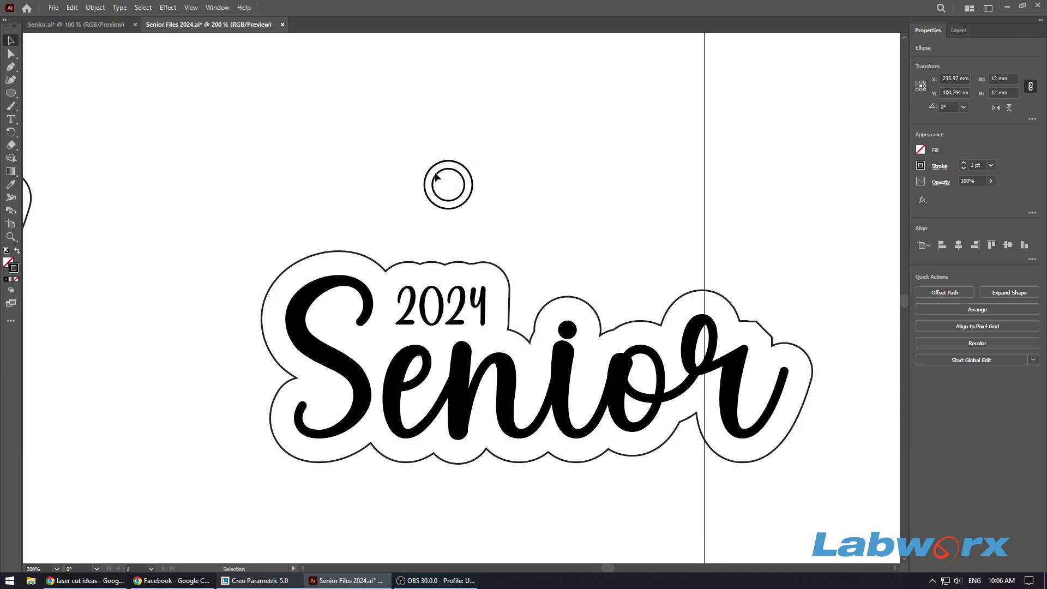
Try Unite and Exclude on the two circles, undoing back to separate circles
drag(529, 145, 398, 224)
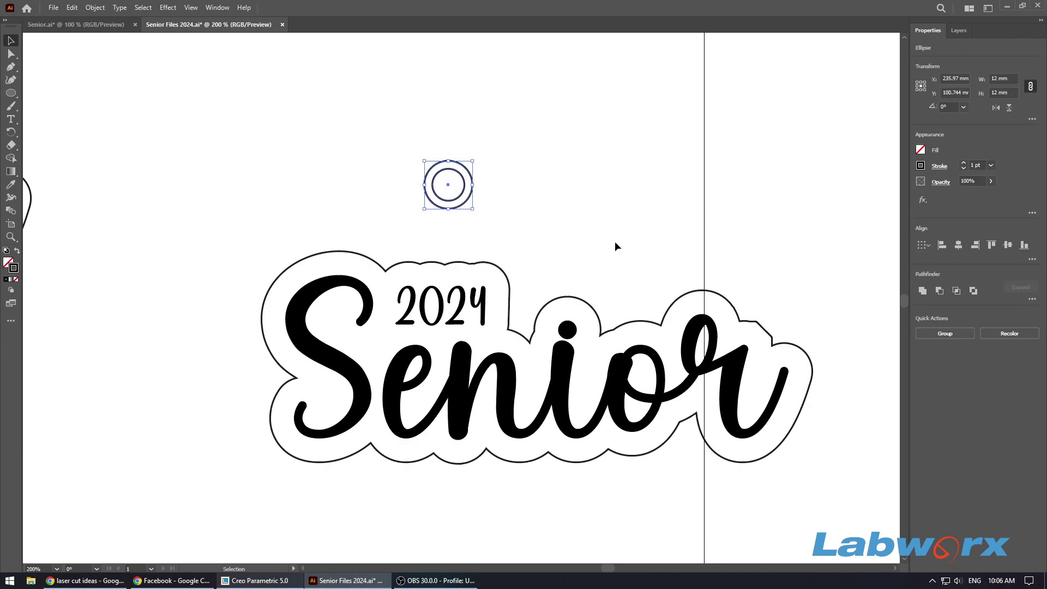
click(928, 295)
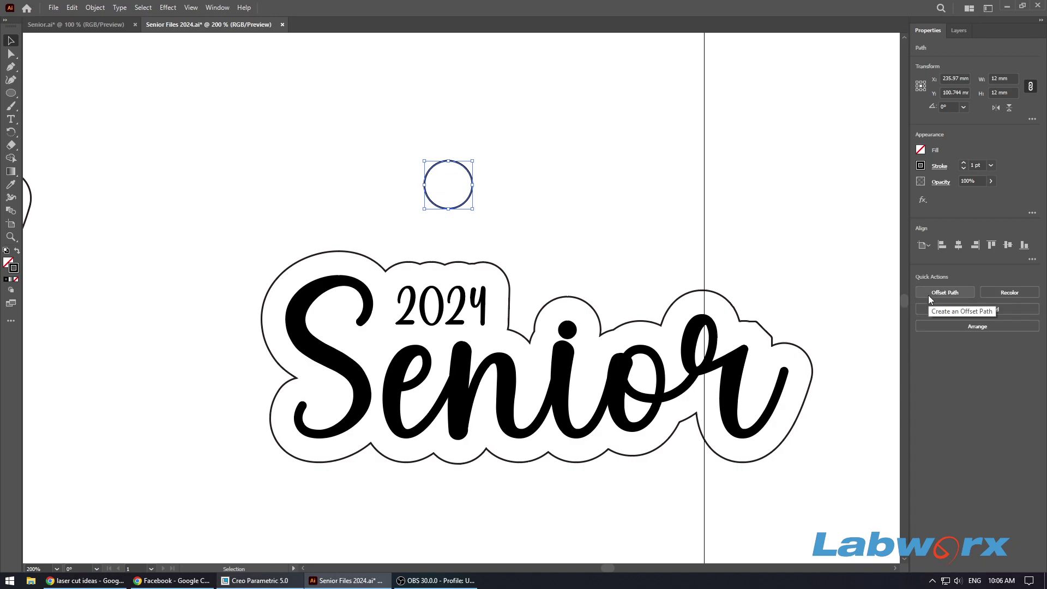
key(ctrl+z)
click(977, 293)
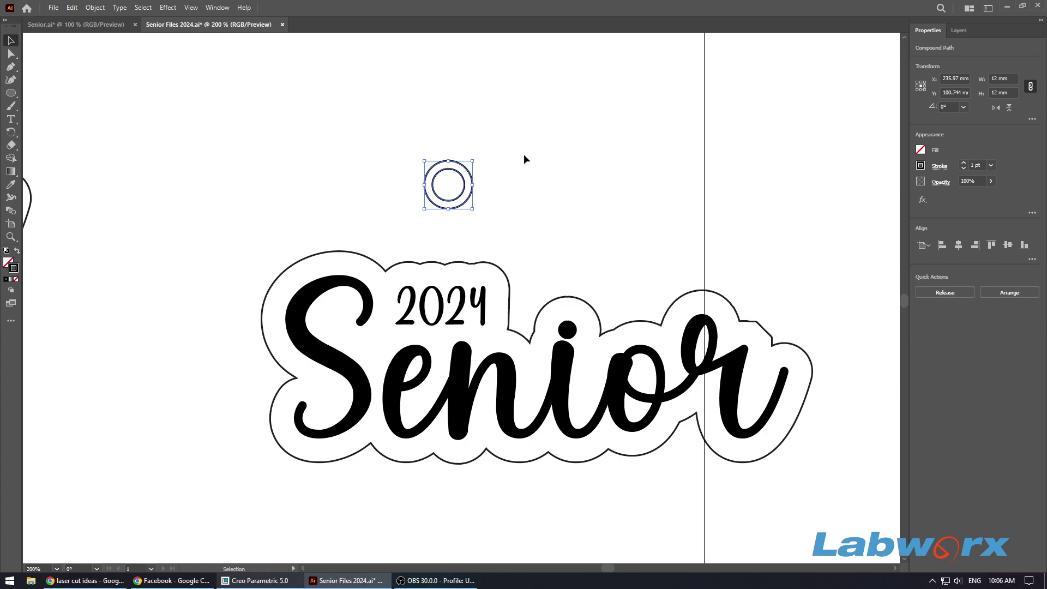
mouse_move(472, 177)
mouse_down()
mouse_move(545, 185)
mouse_move(463, 176)
mouse_up()
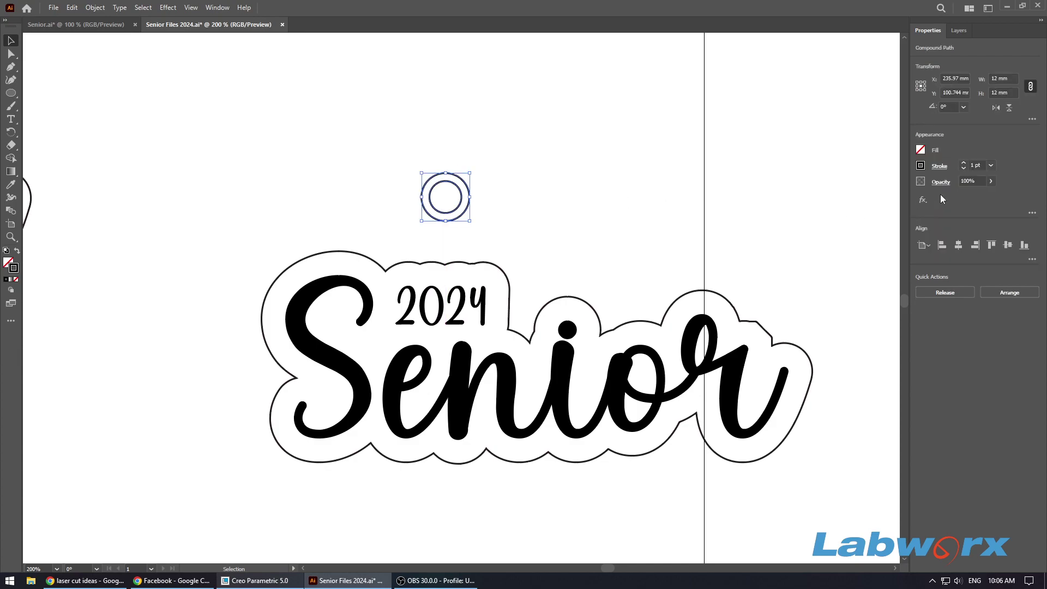
key(ctrl+z)
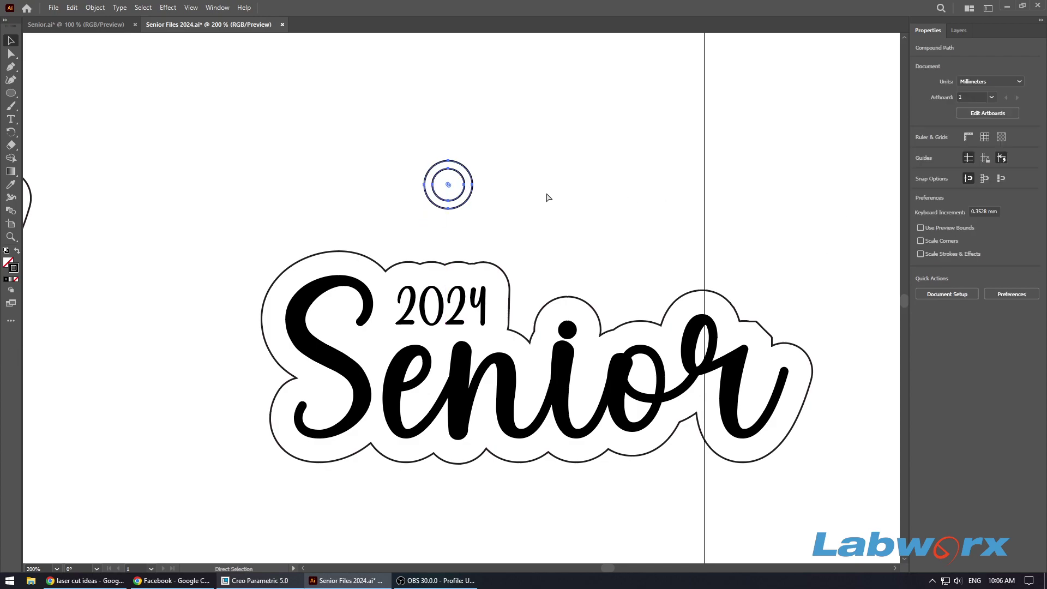
key(ctrl+z)
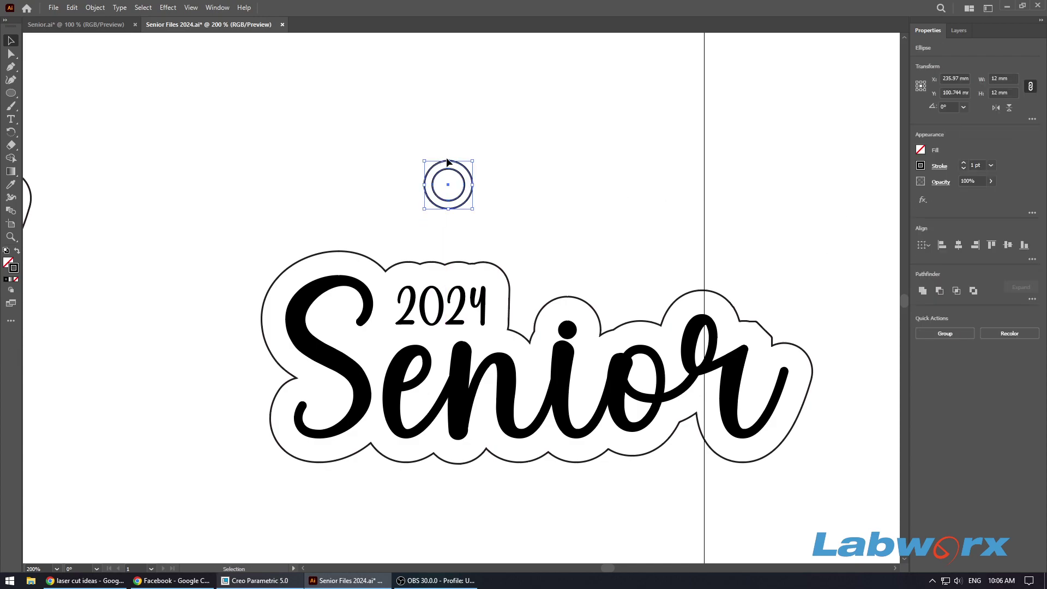
click(454, 172)
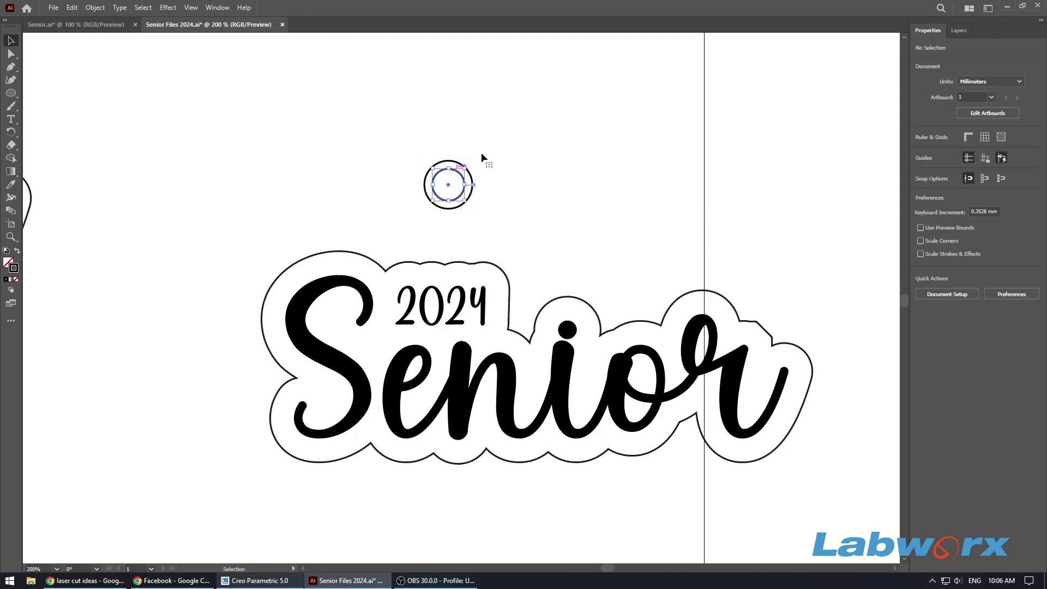
click(416, 224)
Marquee-select both circles and apply Pathfinder Exclude to form the hollow ring
drag(489, 159, 418, 214)
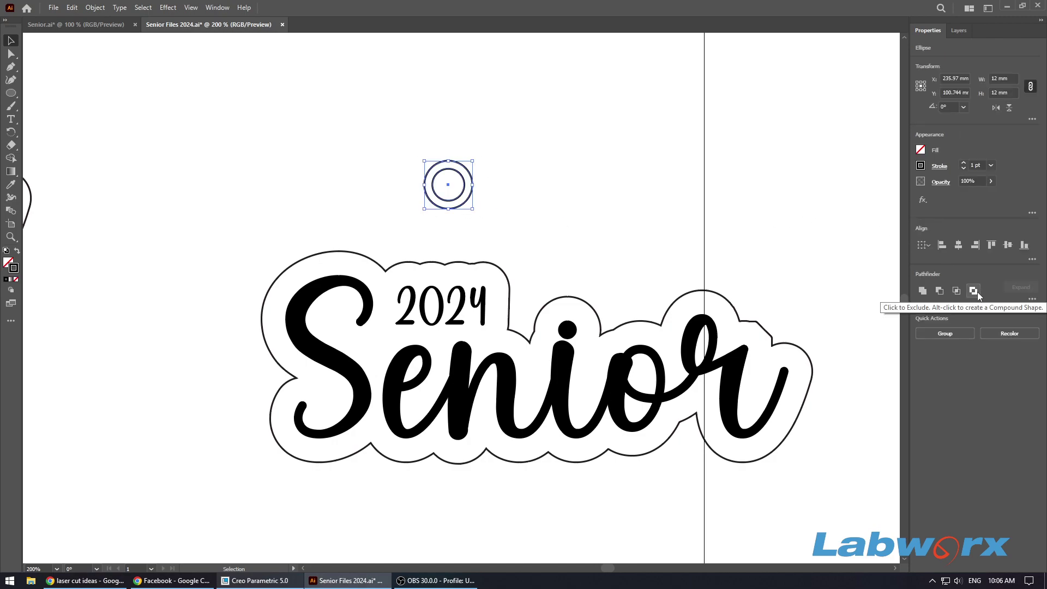
click(975, 291)
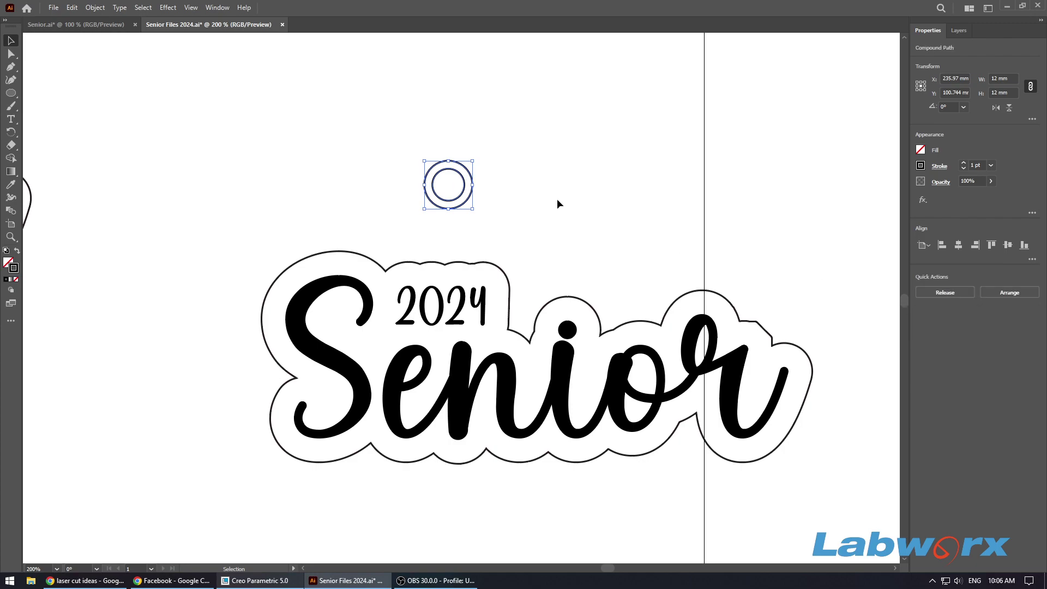
click(509, 181)
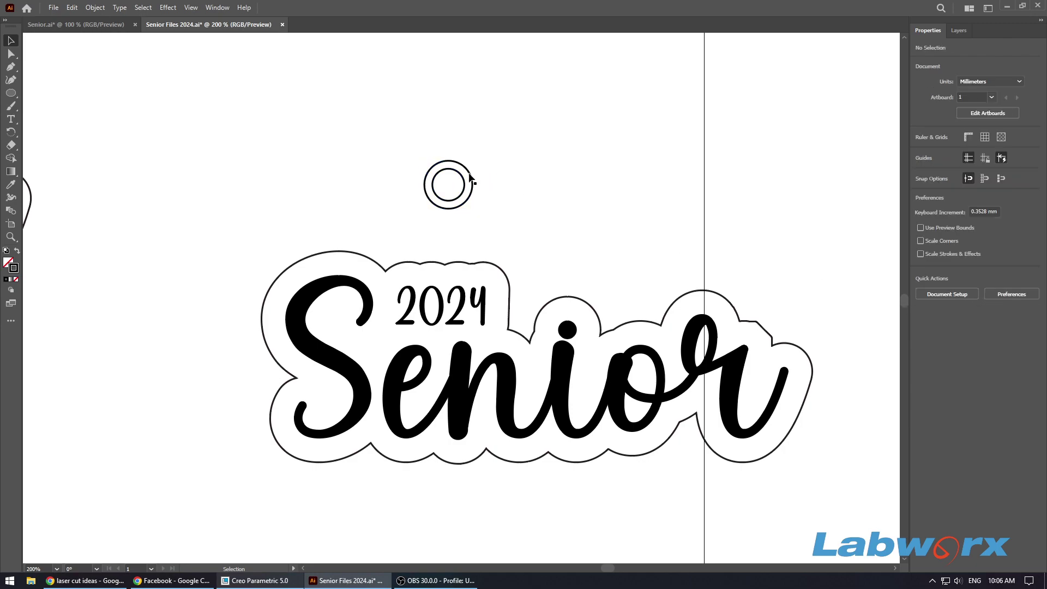
click(469, 176)
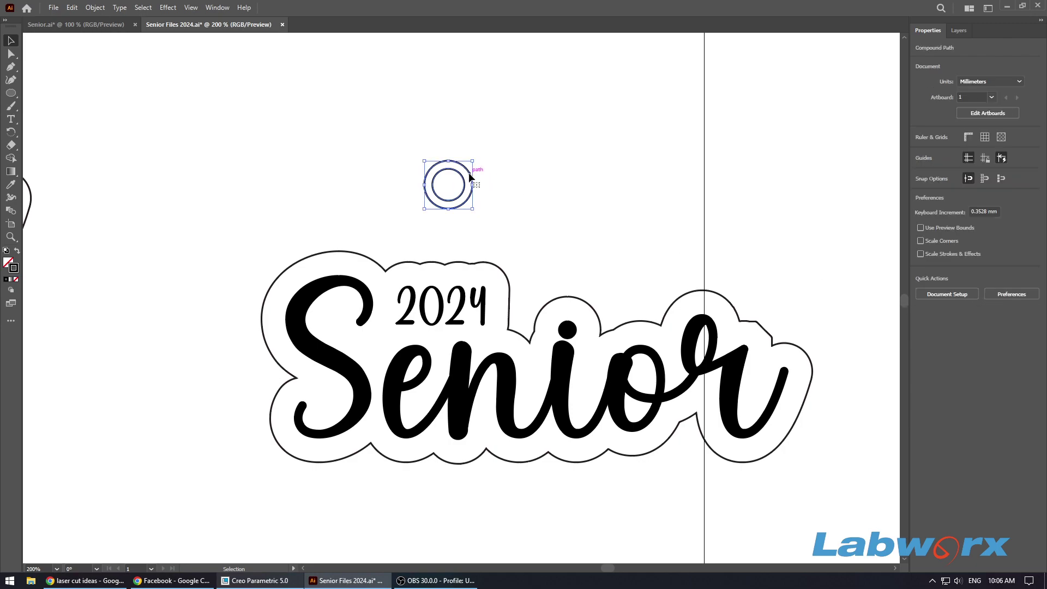
click(951, 28)
click(929, 28)
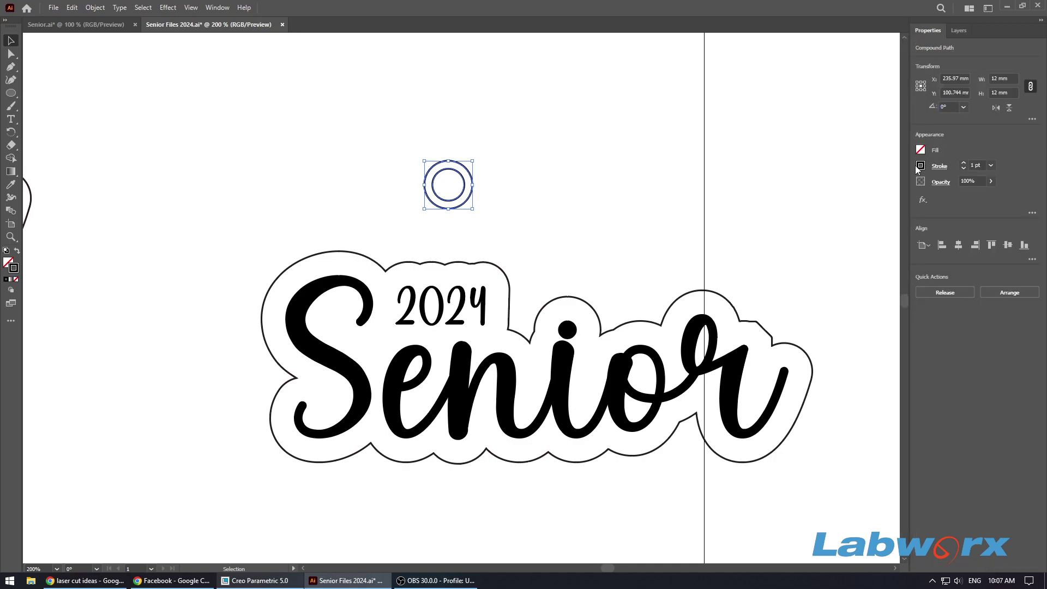
Move the double-circle ring left and nudge it over the Senior outline's upper-left edge
click(552, 146)
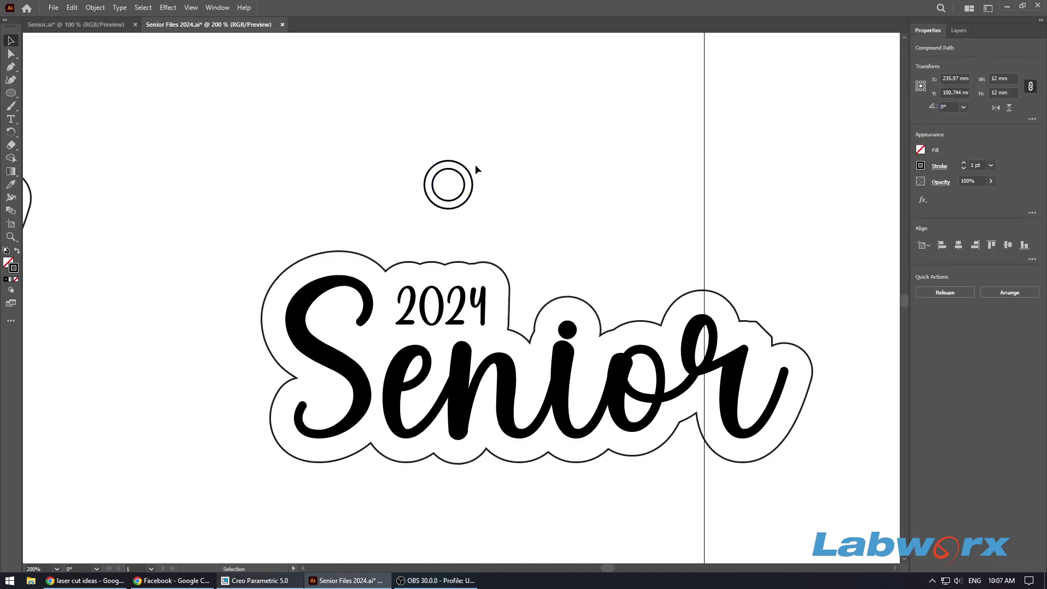
drag(470, 173, 279, 255)
scroll(269, 261, up, 3)
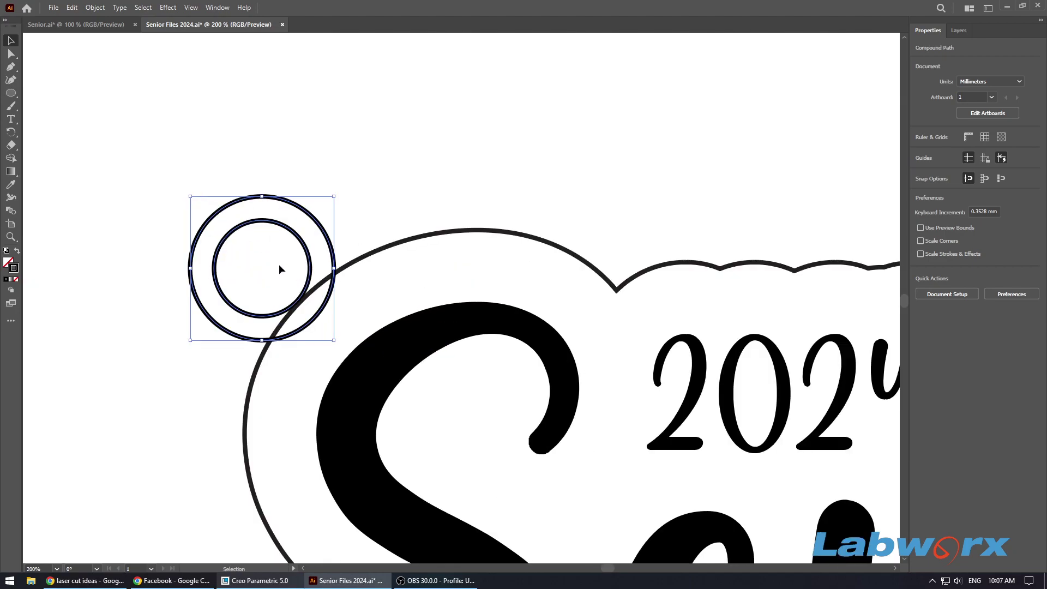
mouse_move(309, 256)
mouse_down()
mouse_move(318, 267)
mouse_move(306, 252)
mouse_up()
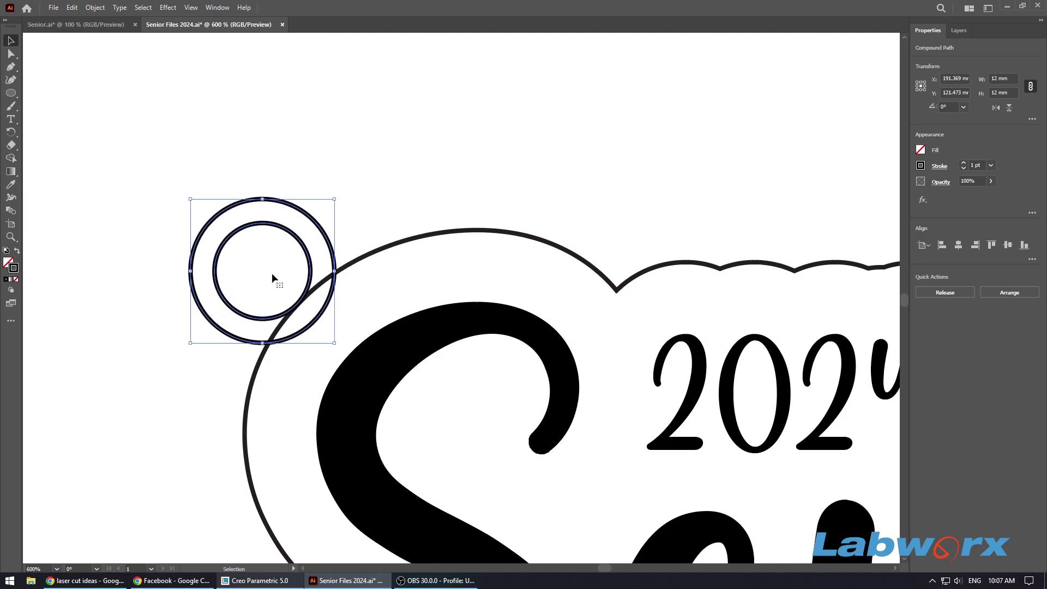
click(144, 132)
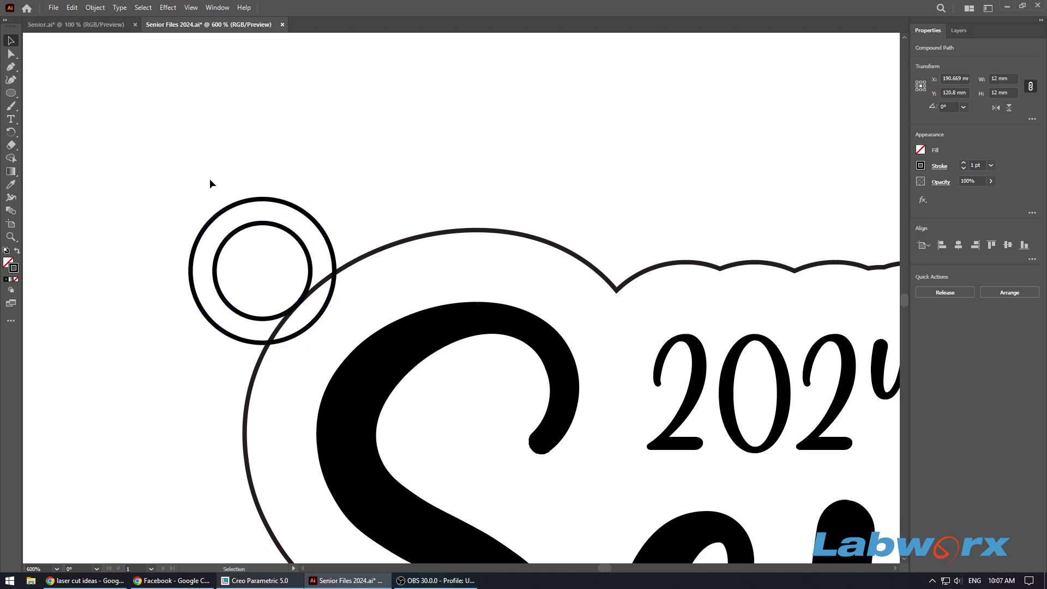
click(281, 206)
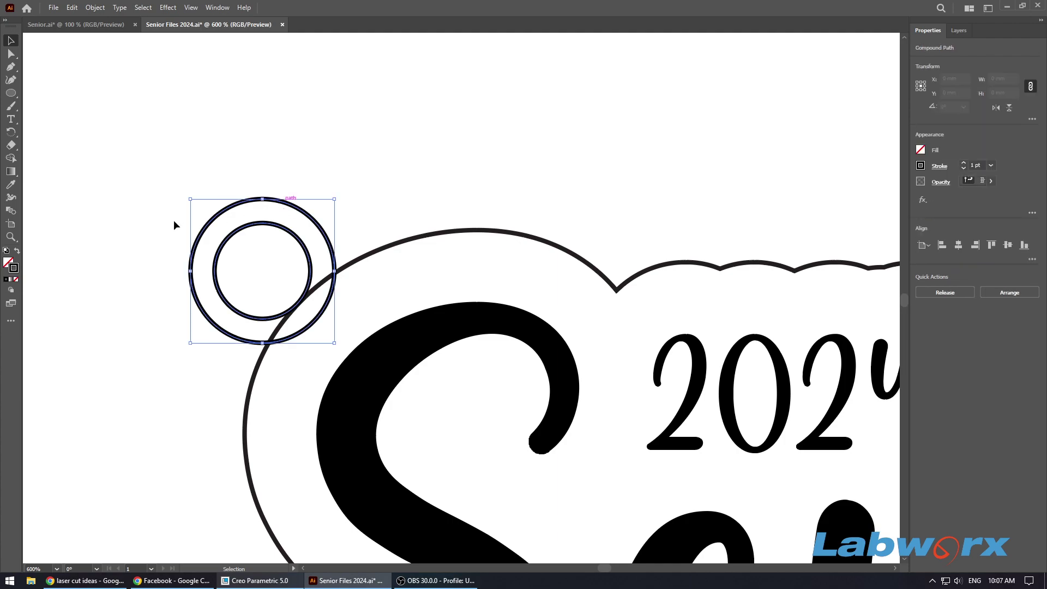
Select the offset outline with the ring and apply Pathfinder Unite
shift+click(413, 239)
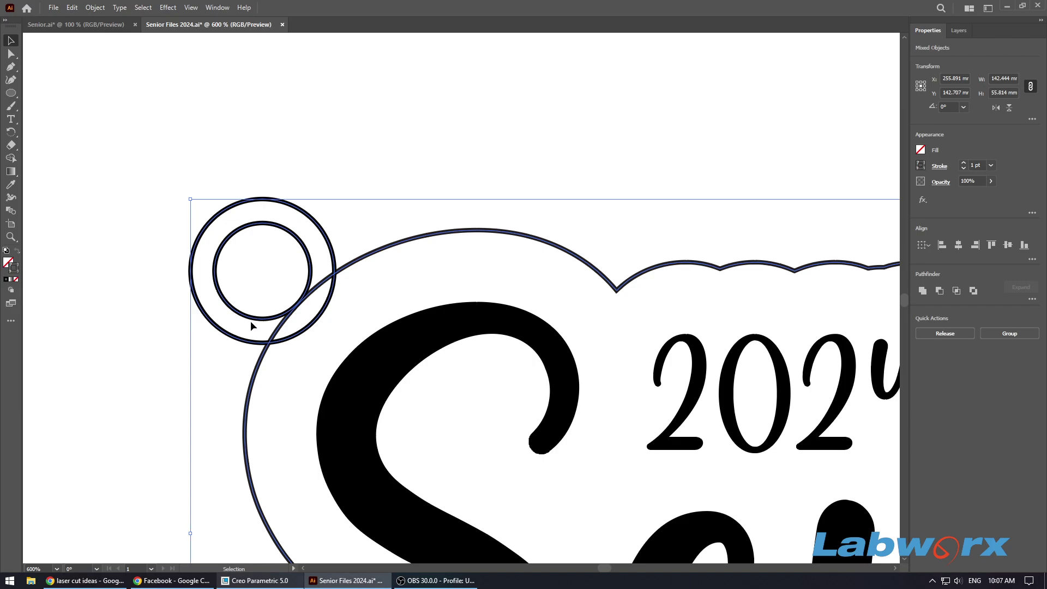
scroll(250, 320, down, 3)
drag(313, 290, 313, 240)
key(ctrl+z)
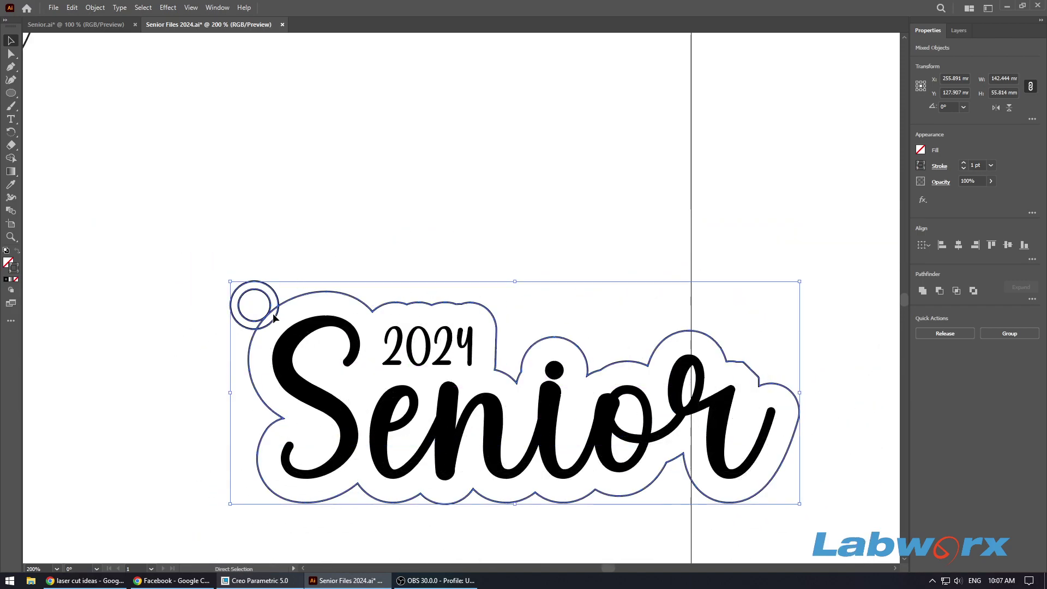
click(922, 292)
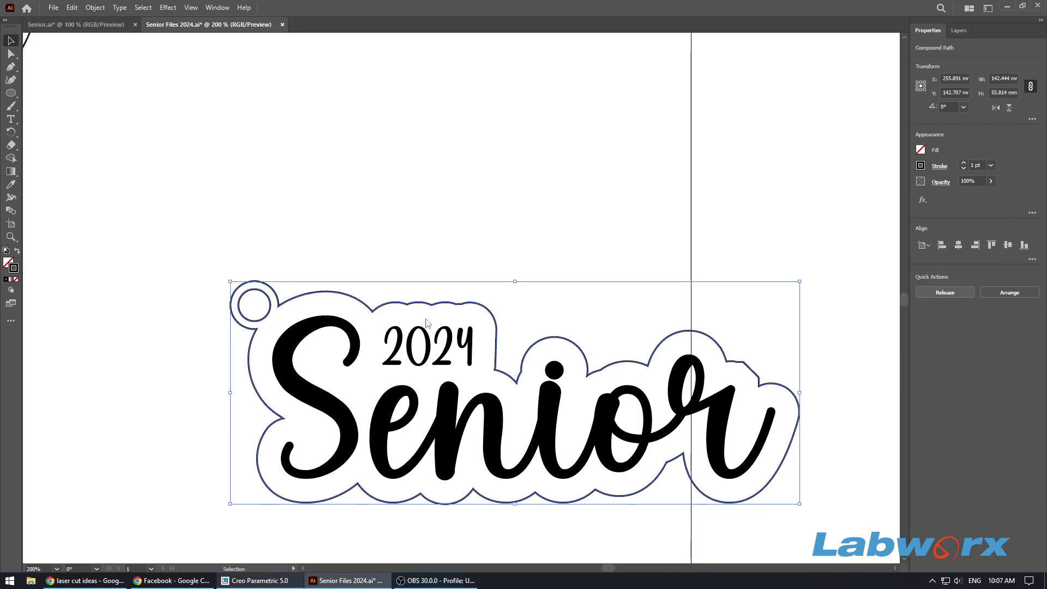
key(ctrl+z)
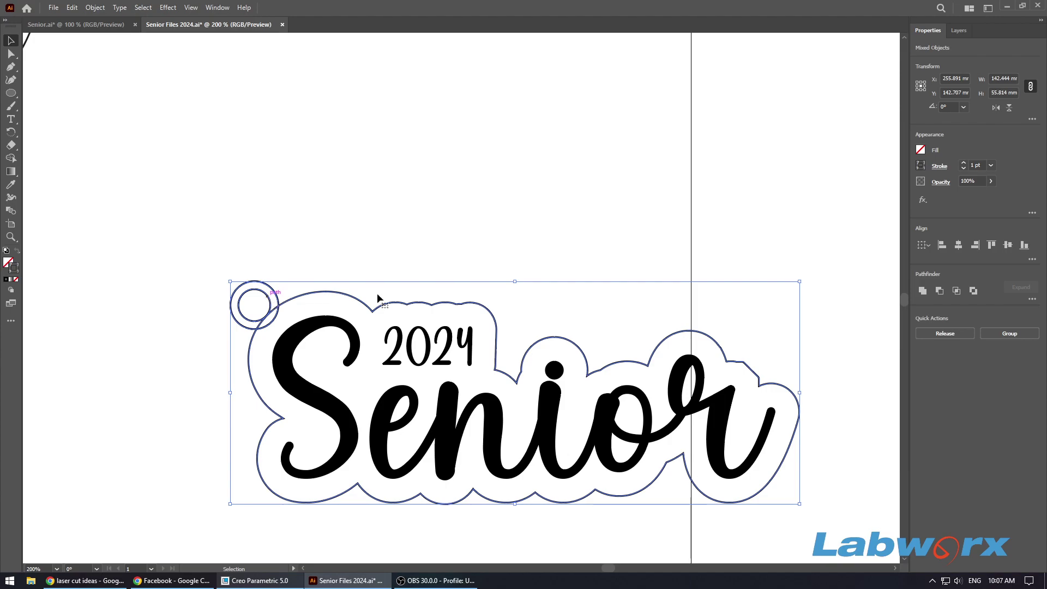
click(921, 293)
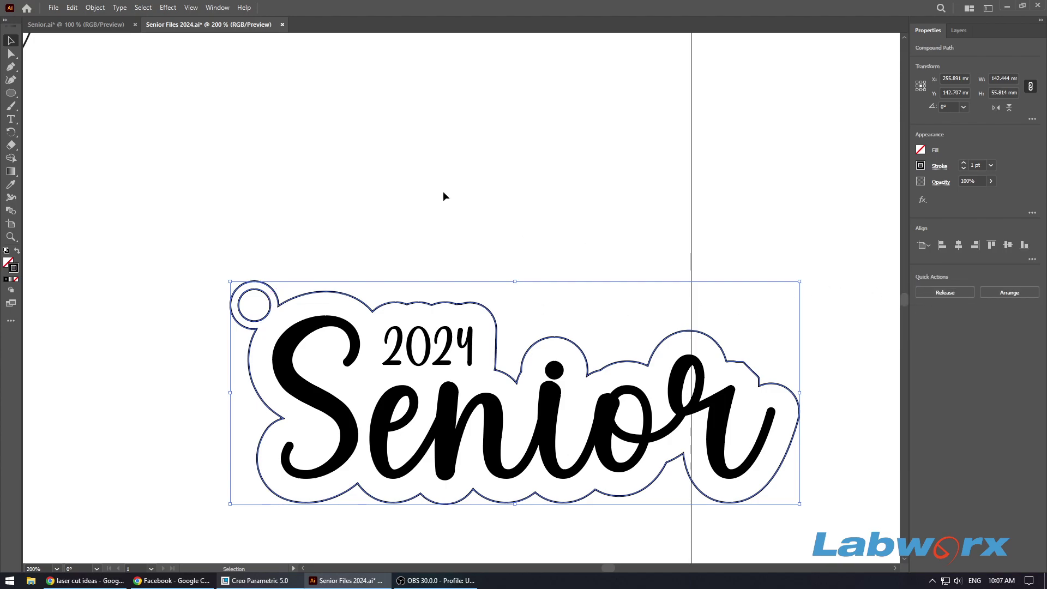
Group the whole Senior design and move it down-left
drag(165, 245, 838, 528)
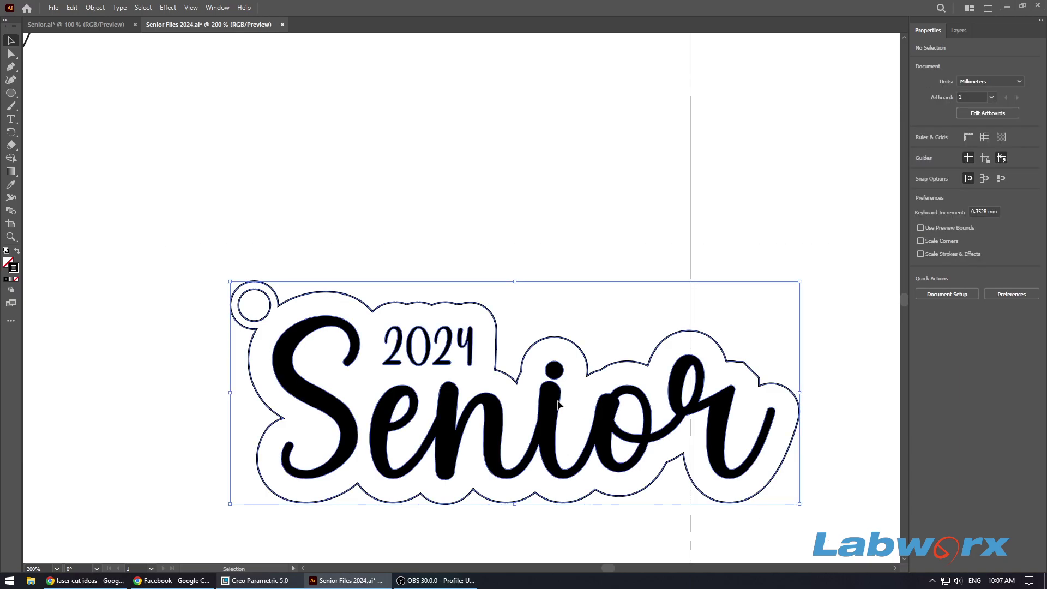
right_click(552, 396)
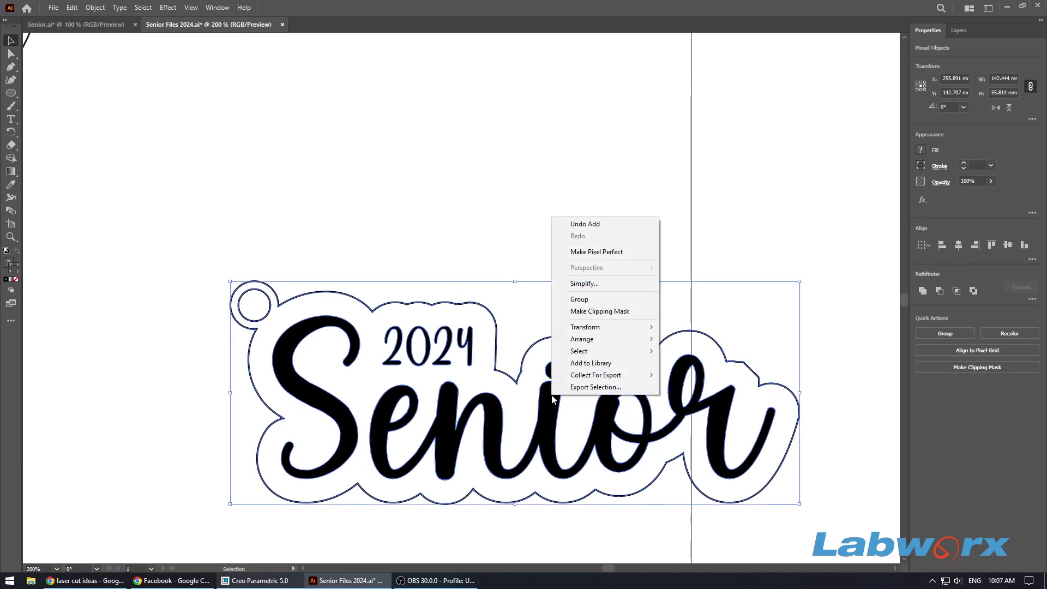
click(579, 299)
drag(471, 430, 335, 333)
Ungroup the tag and give its outer cut outline a pure red stroke
scroll(546, 420, down, 2)
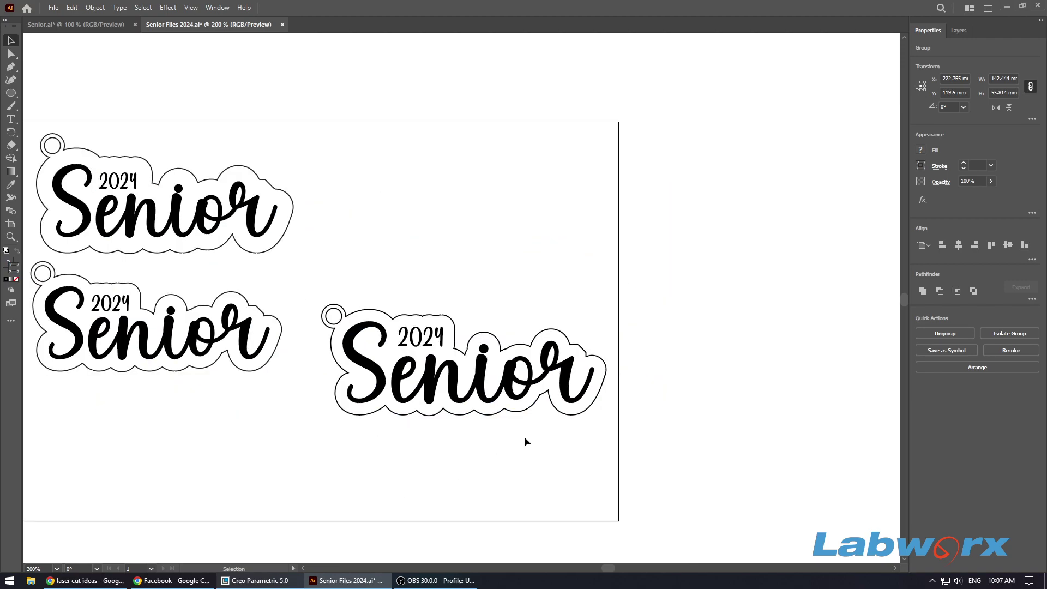
click(527, 399)
click(512, 368)
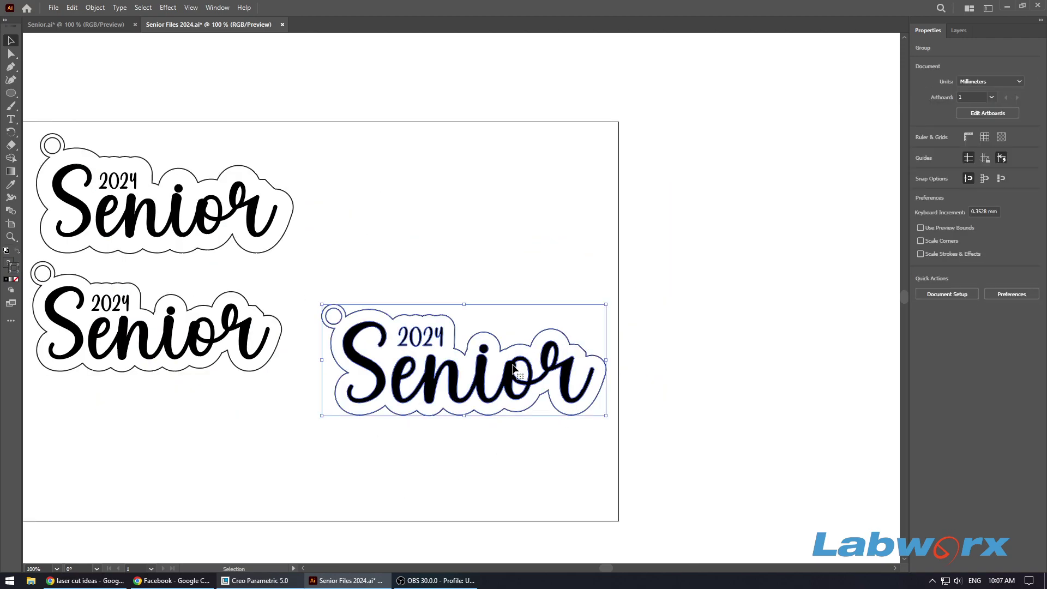
right_click(513, 368)
click(583, 455)
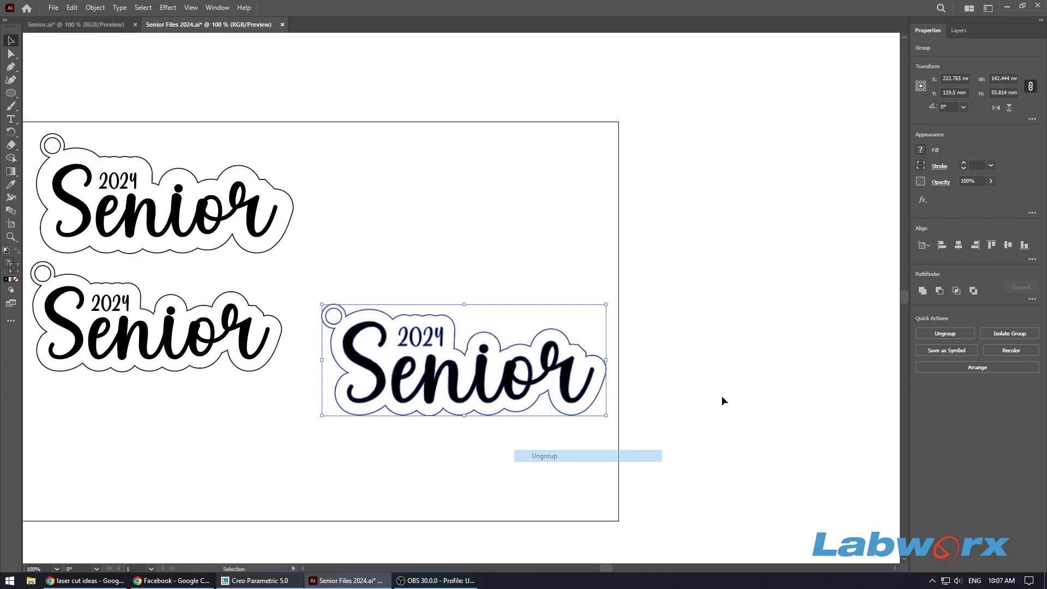
click(588, 345)
click(582, 351)
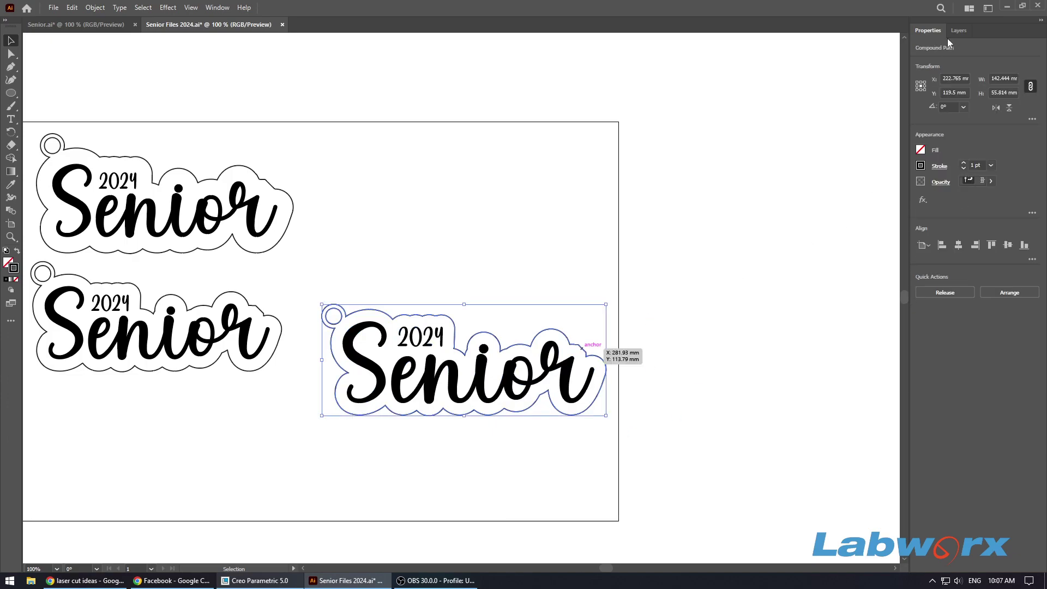
click(920, 167)
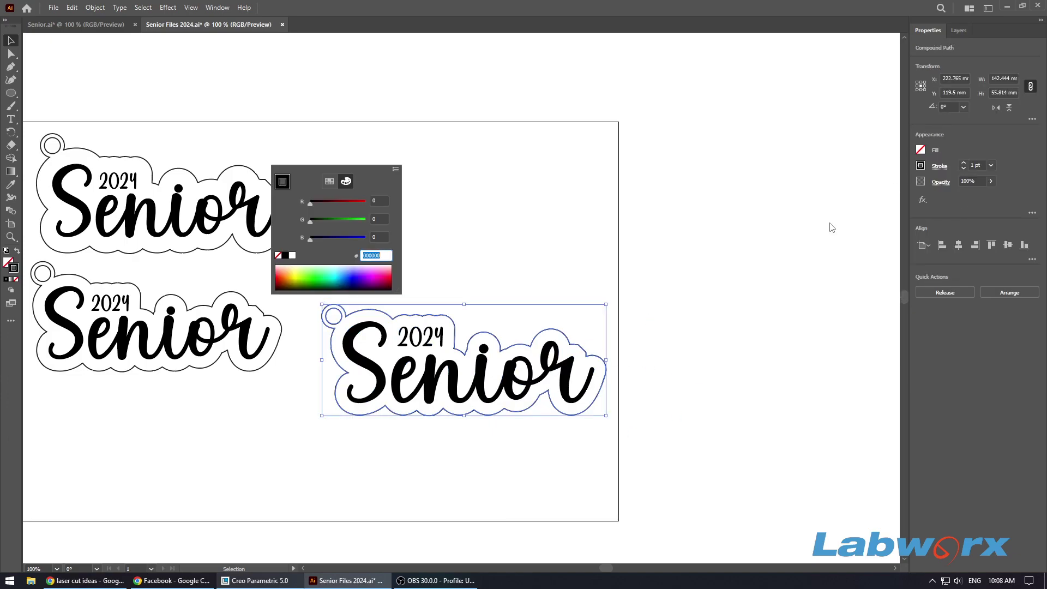
drag(358, 203, 365, 202)
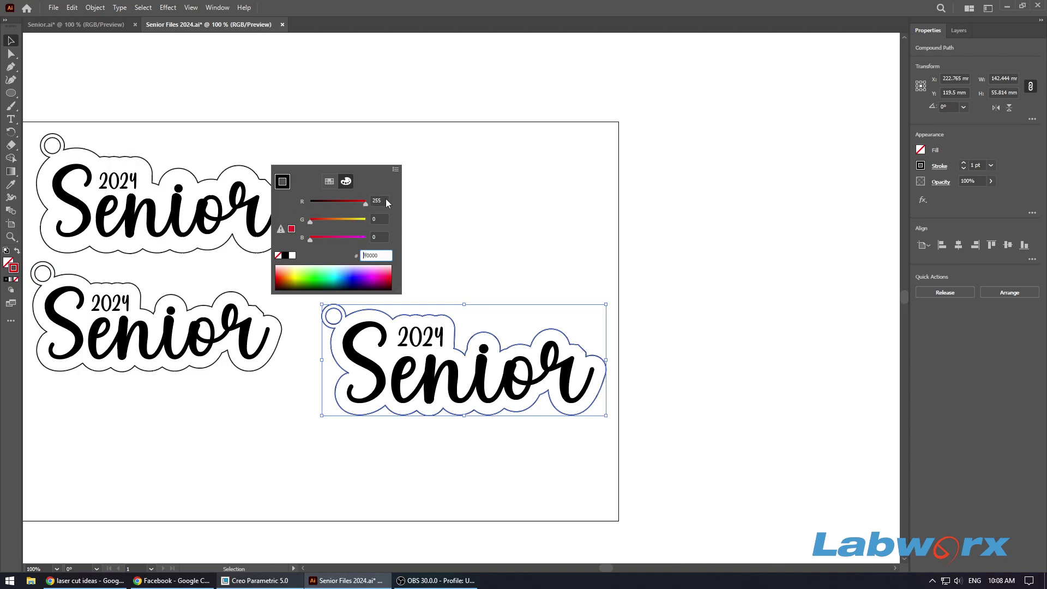
click(591, 227)
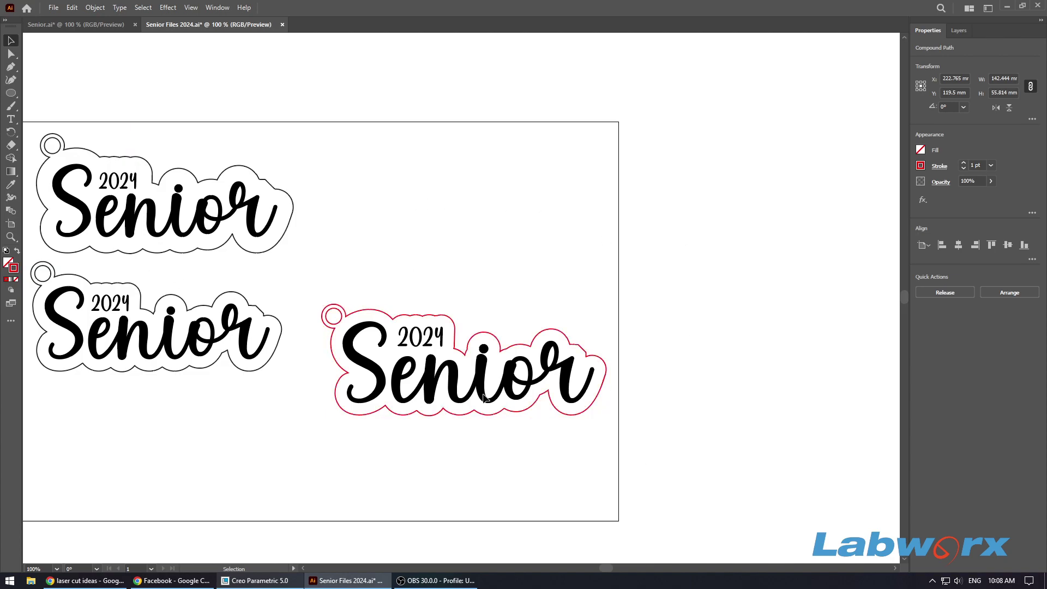
Give the Senior 2024 lettering a blue 0000ff stroke
scroll(461, 354, up, 1)
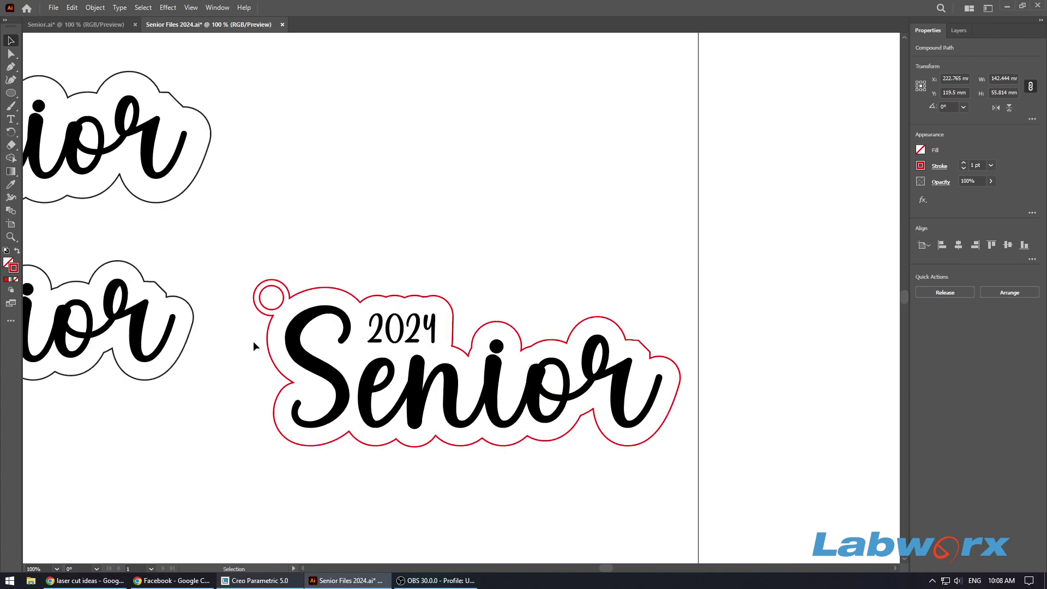
click(414, 376)
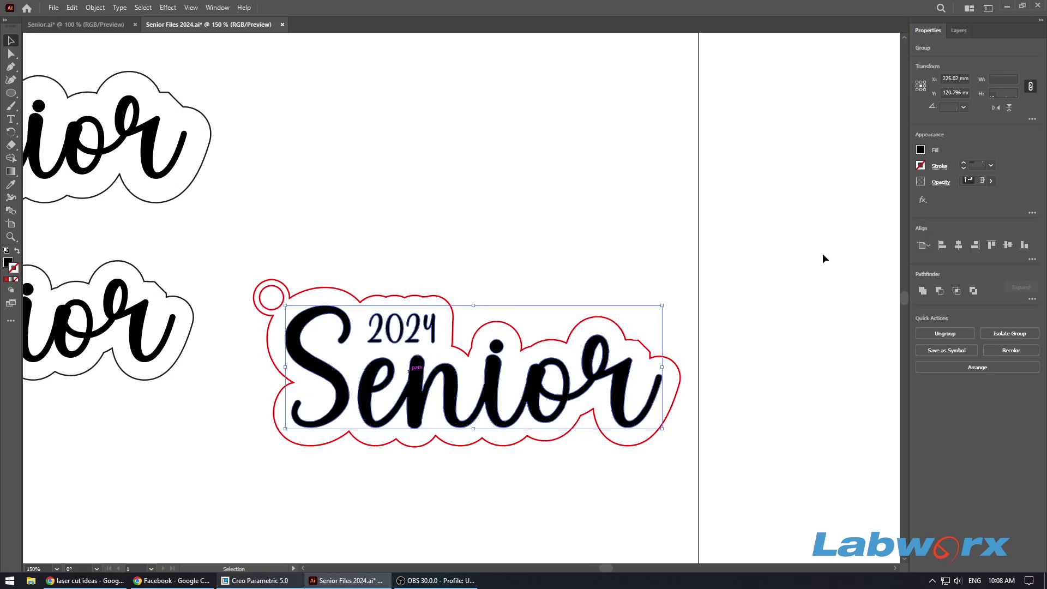
click(920, 166)
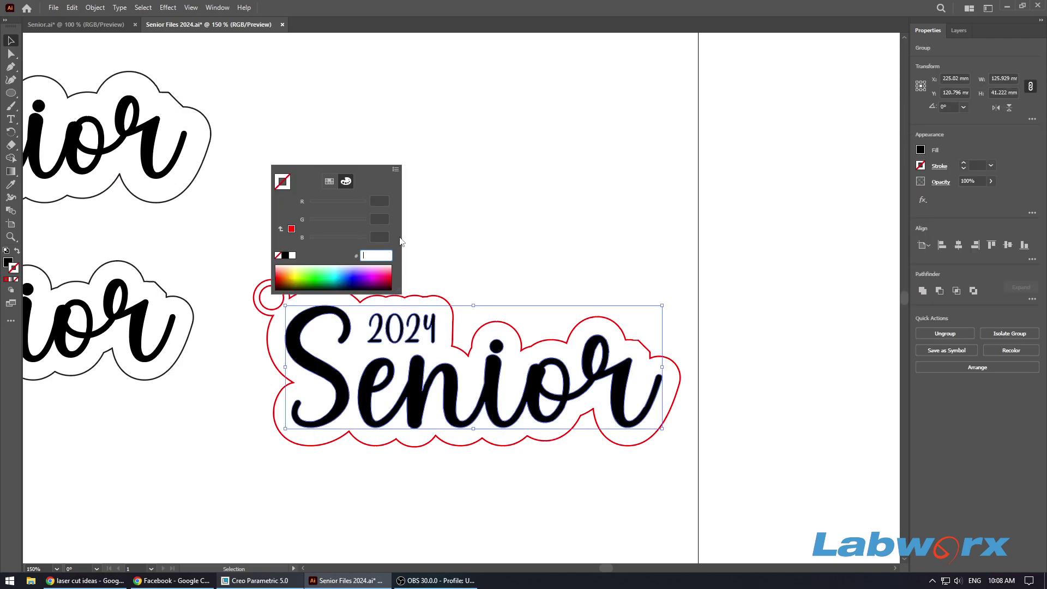
text(0000ff)
key(Return)
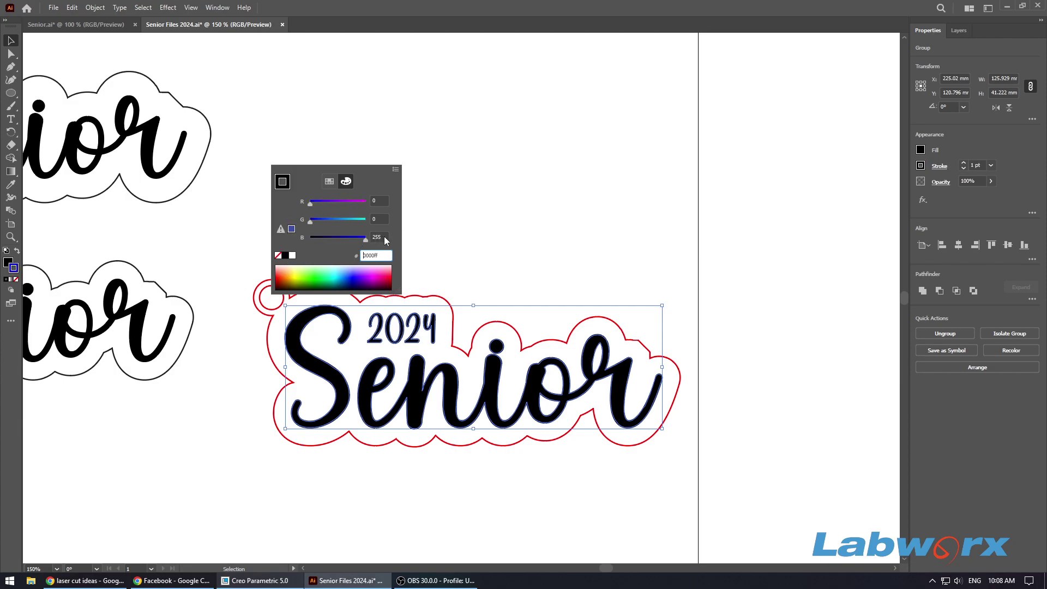
click(458, 281)
Regroup all the tag's parts and move the group up and right
click(237, 240)
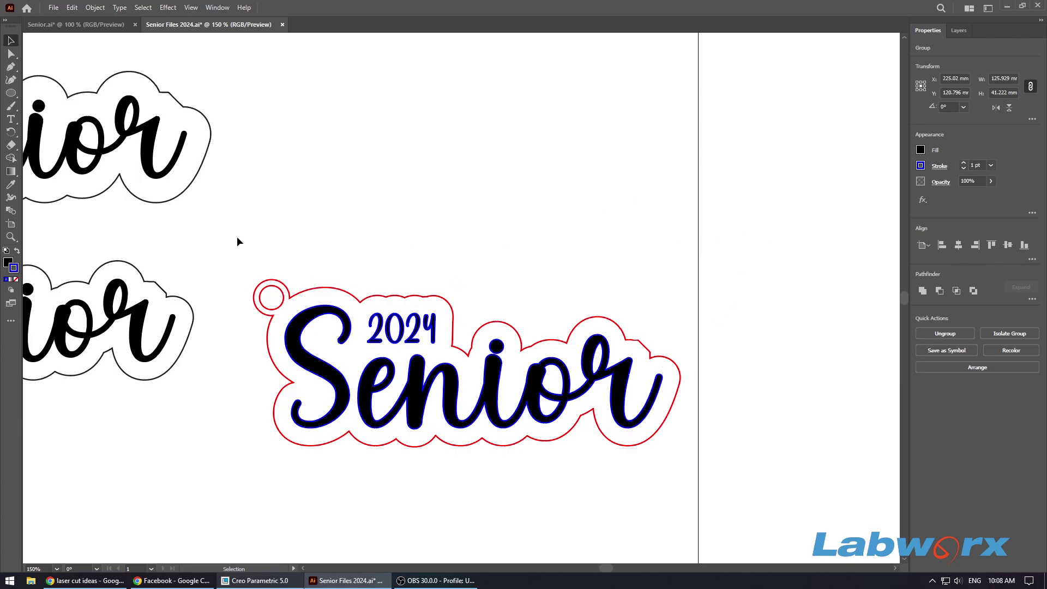
drag(228, 256, 694, 478)
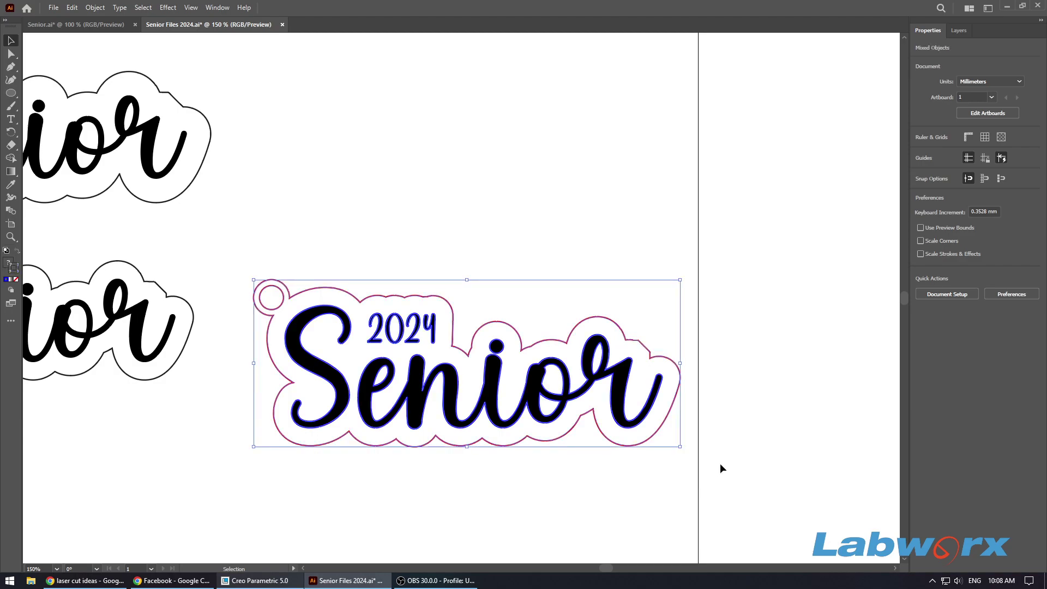
key(ctrl+g)
key(ctrl+shift+b)
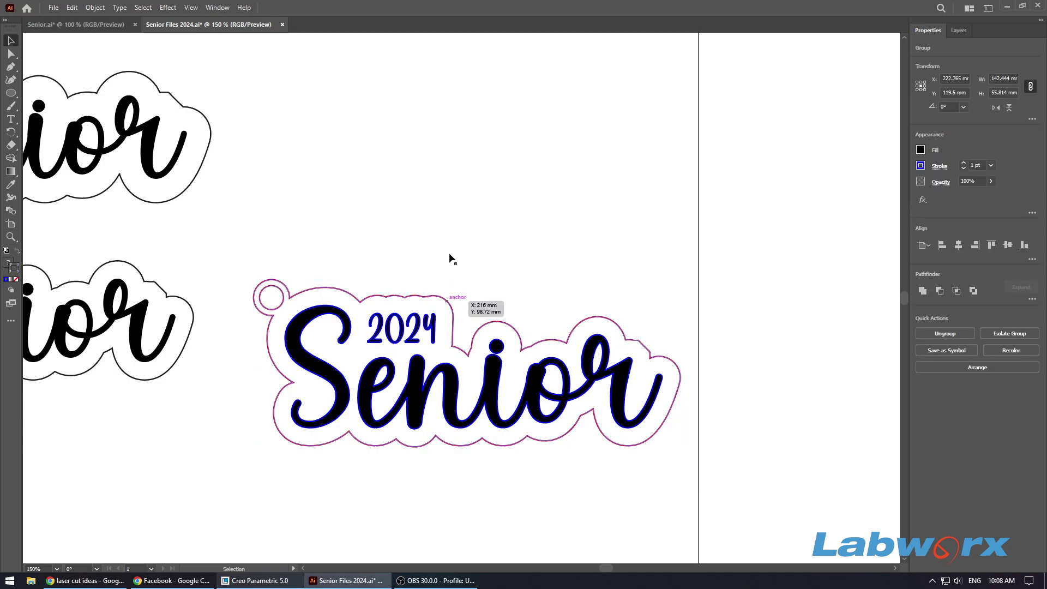
drag(447, 298, 475, 199)
click(473, 472)
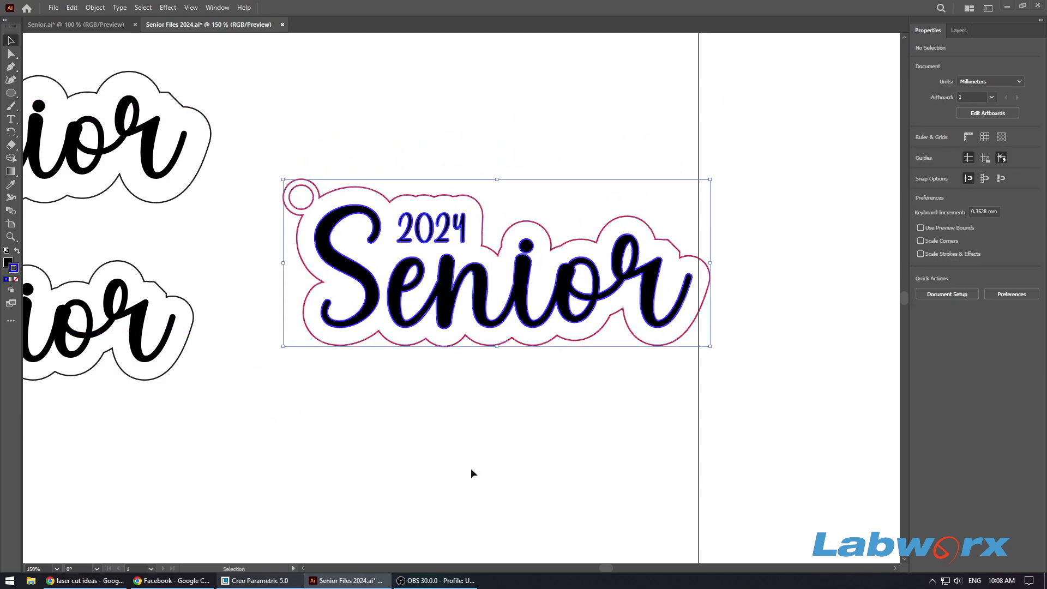
Drag the grouped red-and-blue Senior tag down and to the left
drag(452, 258, 409, 361)
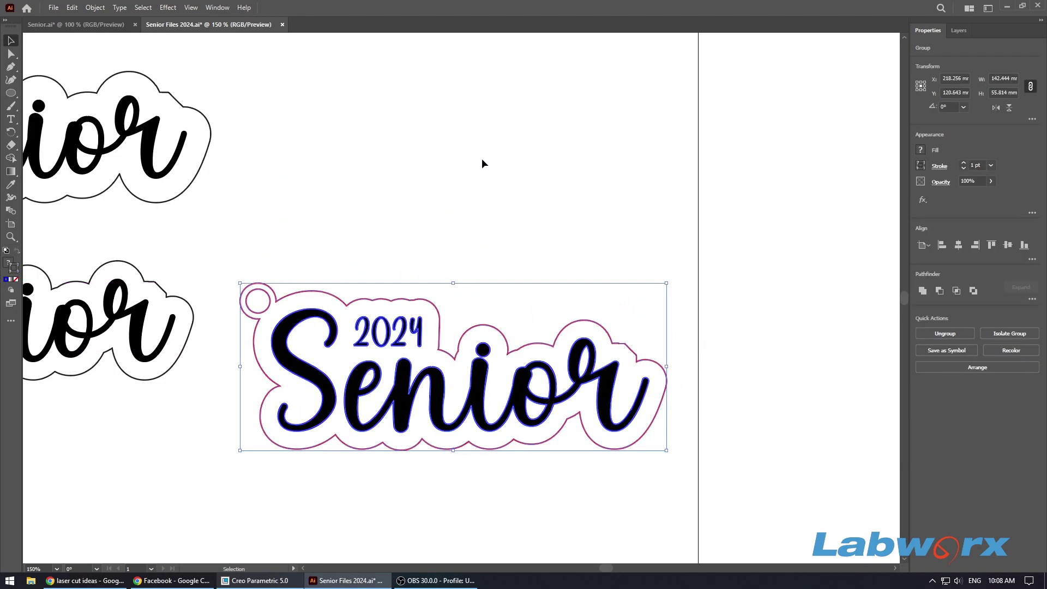